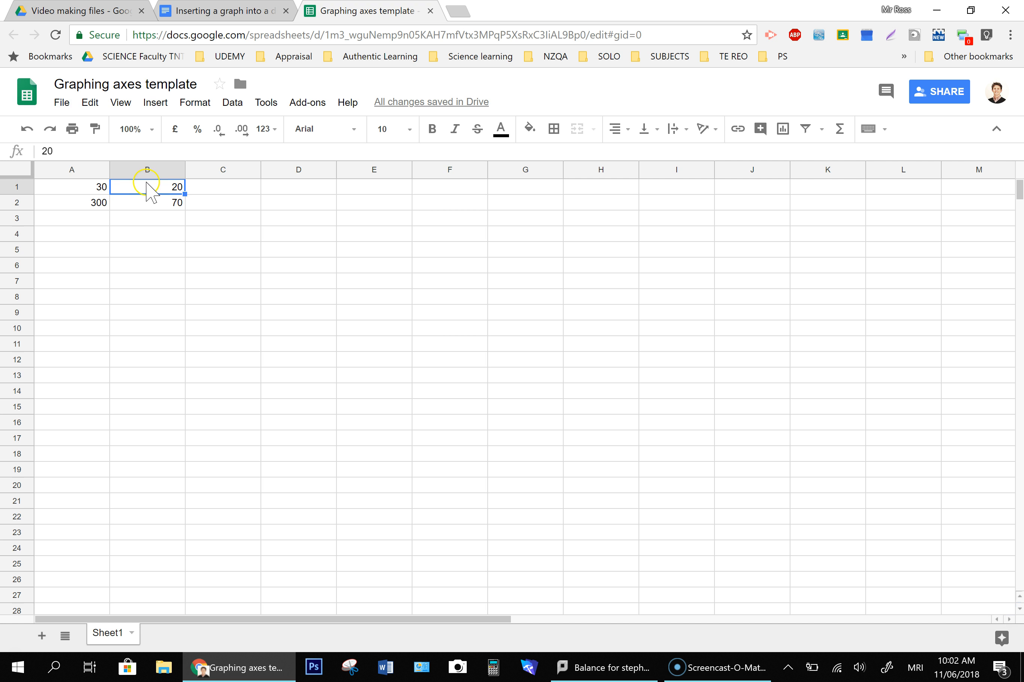
click(155, 205)
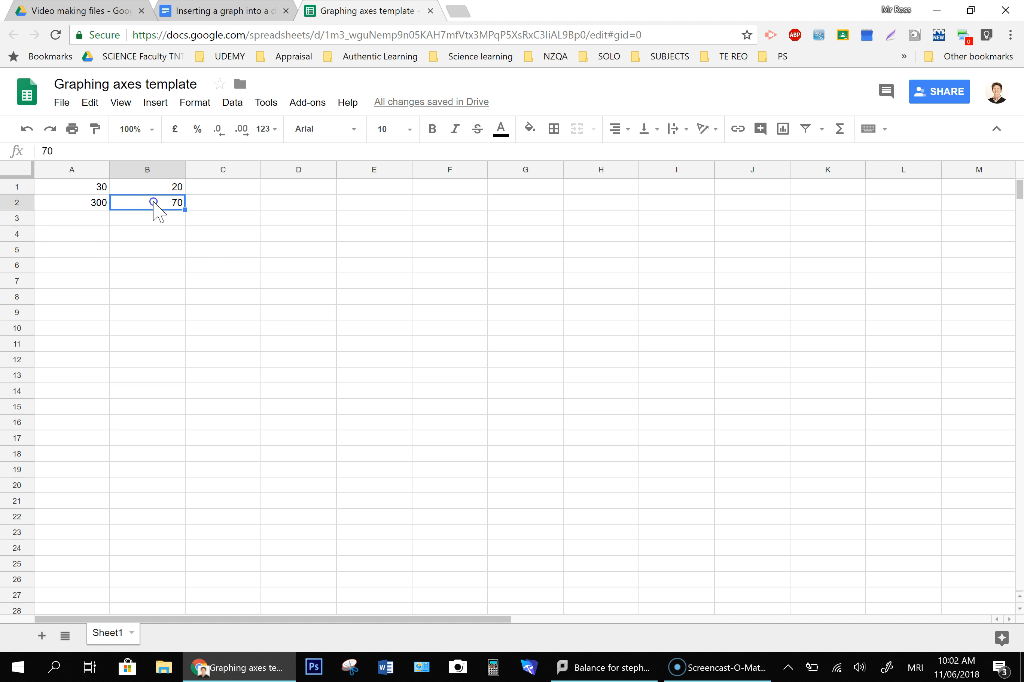
click(209, 223)
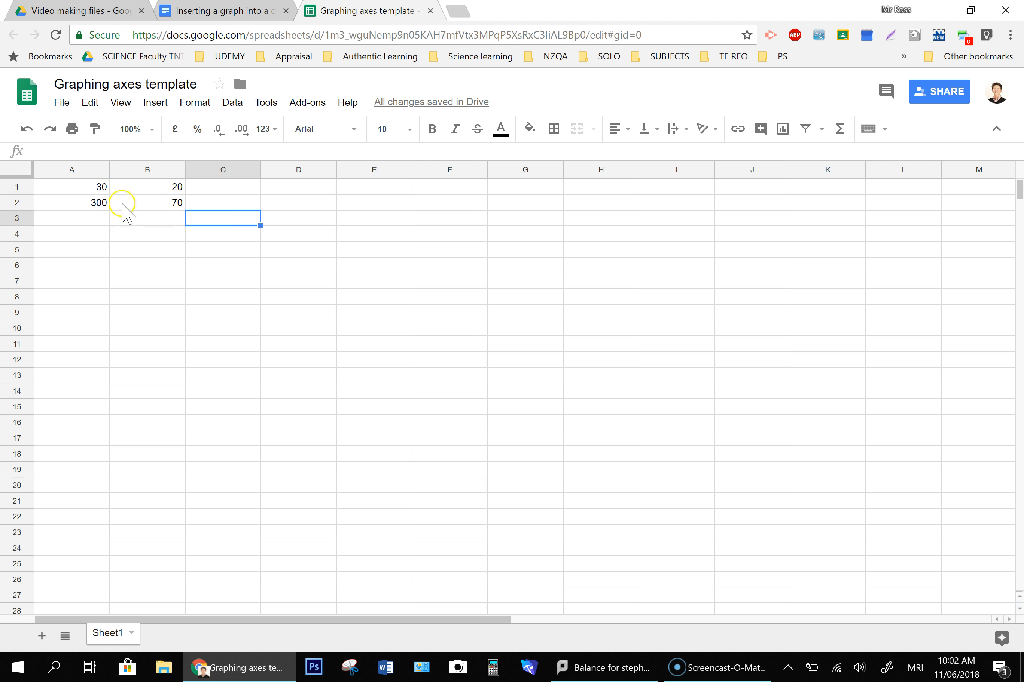
click(124, 219)
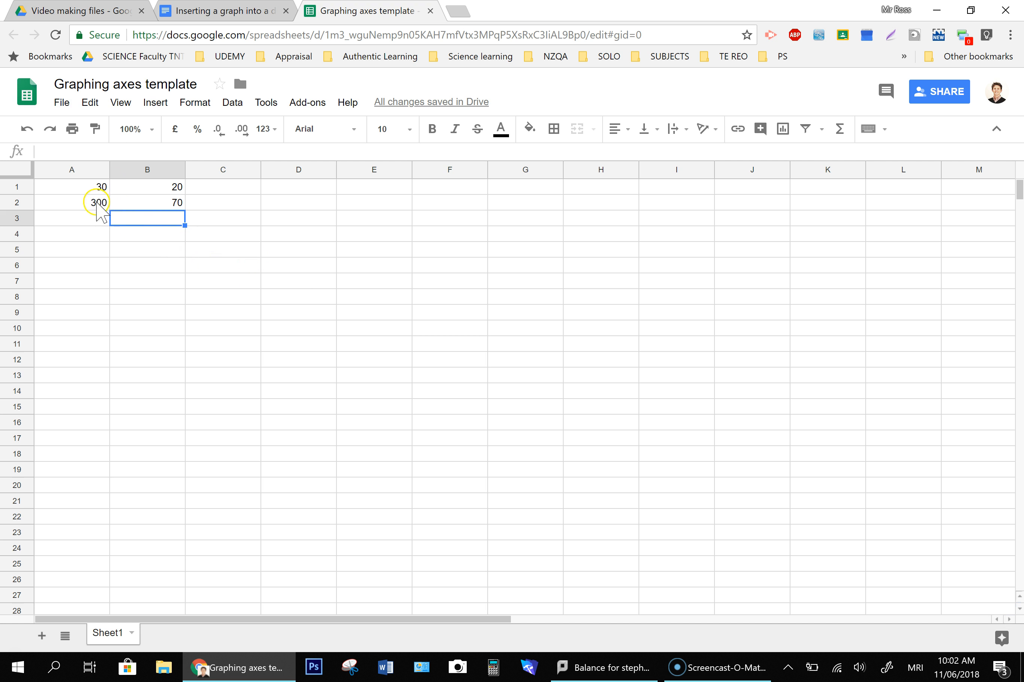
click(146, 264)
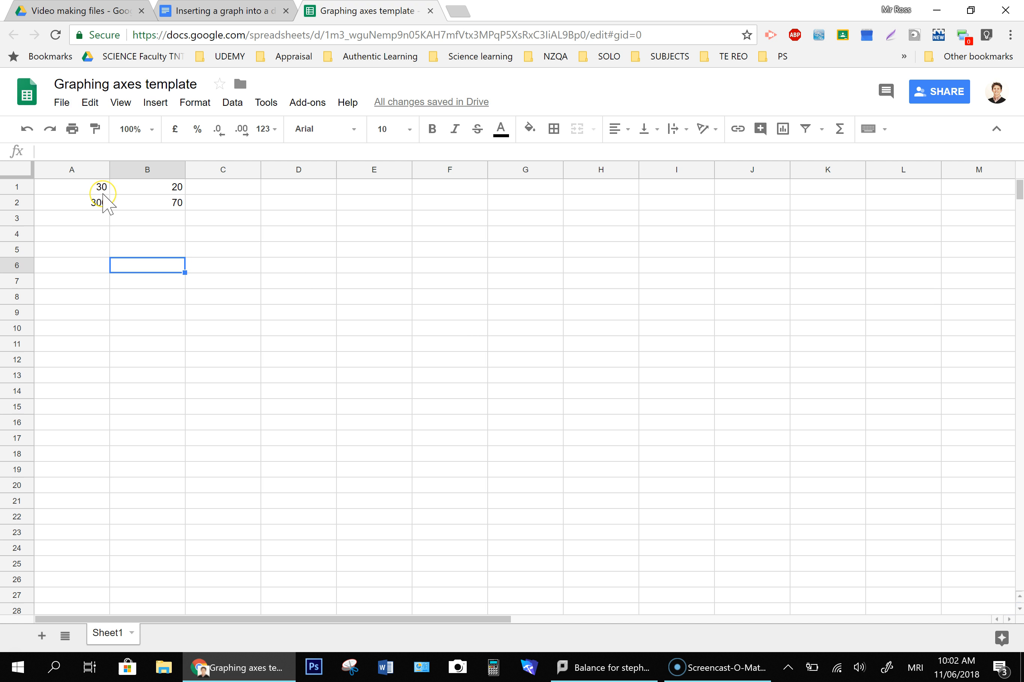
- Select the data in A1:B2 and insert a chart from it, choosing the scatter chart type
drag(101, 187, 111, 199)
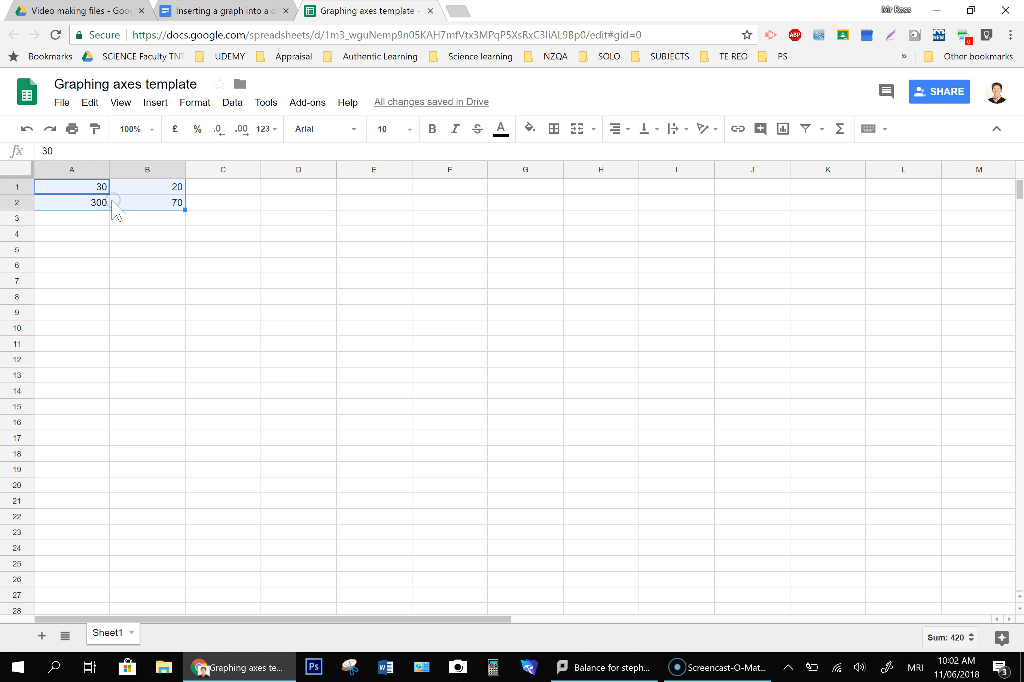
click(783, 132)
click(863, 216)
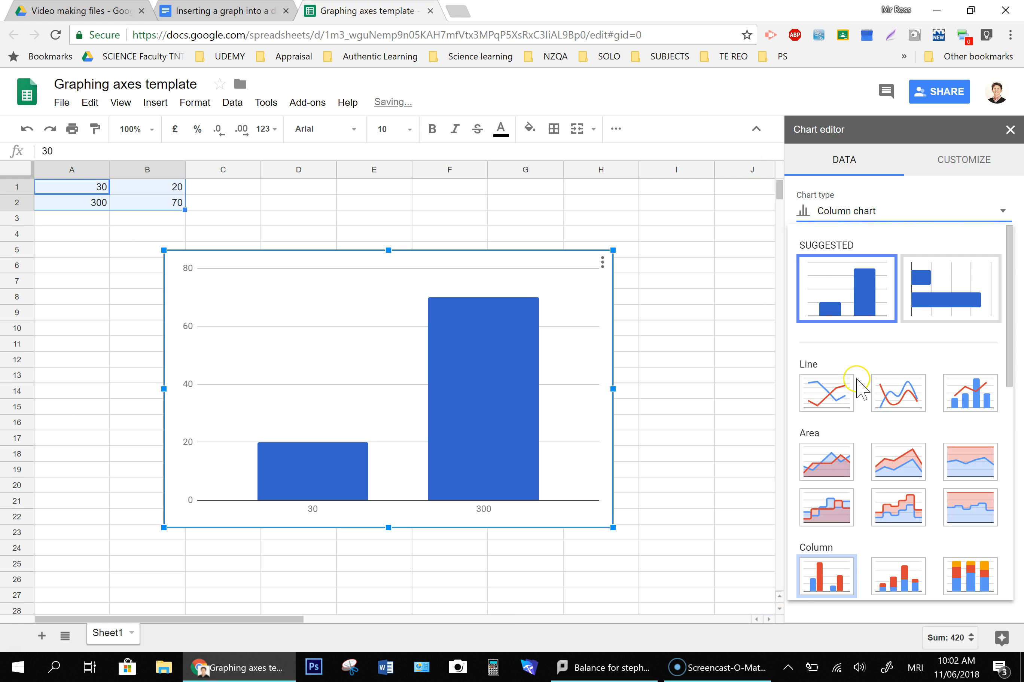
scroll(859, 389, down, 5)
click(827, 553)
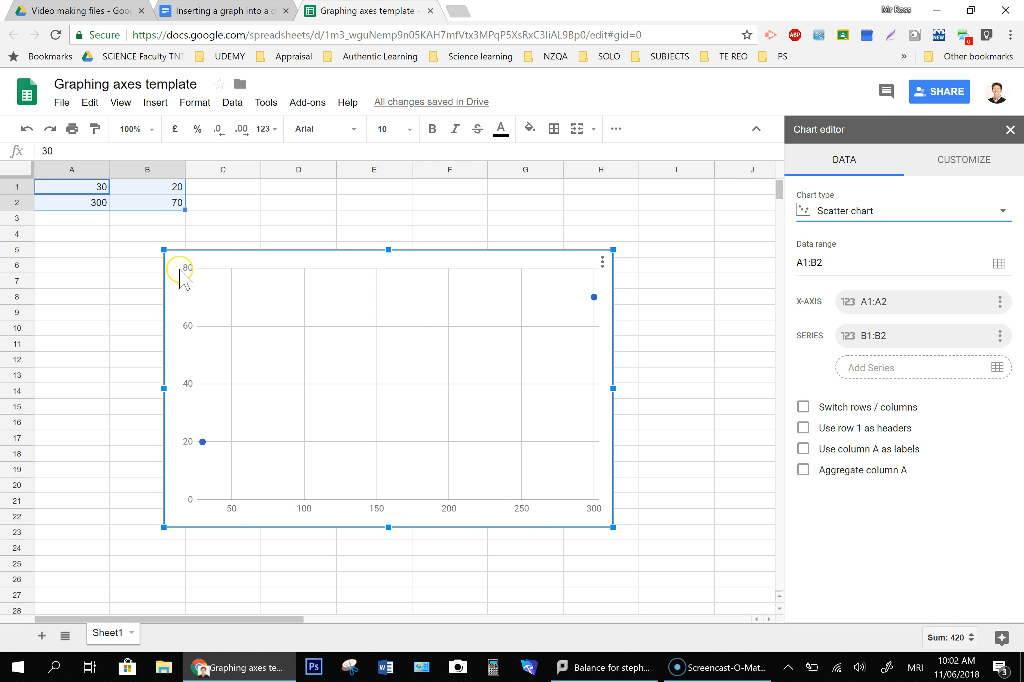
- Set the data series point colour to None so the points are hidden
click(964, 158)
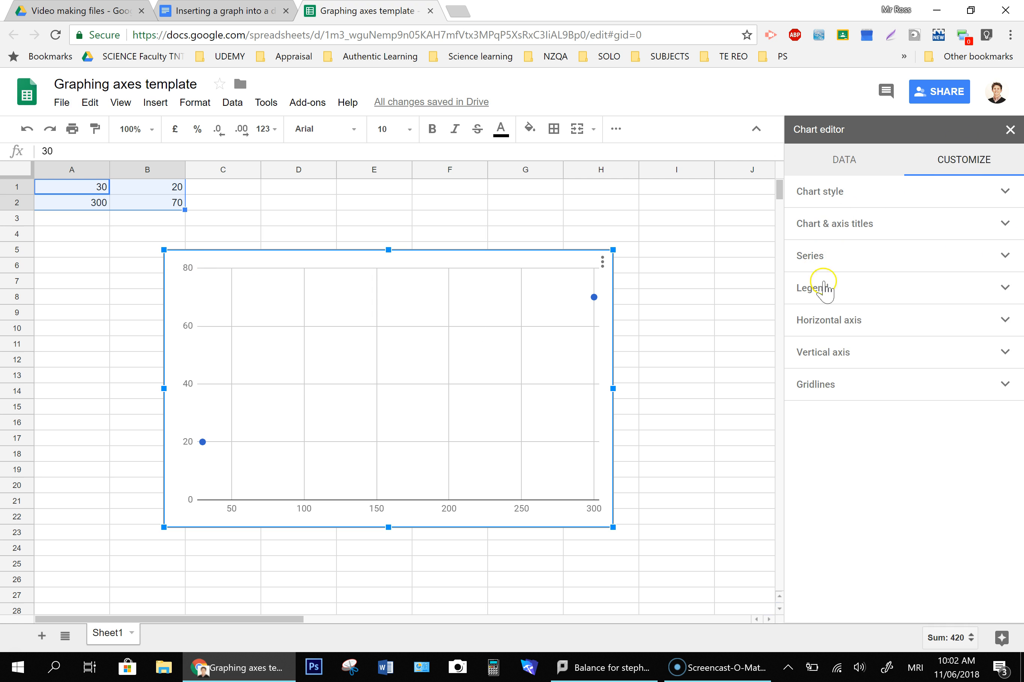
click(1004, 257)
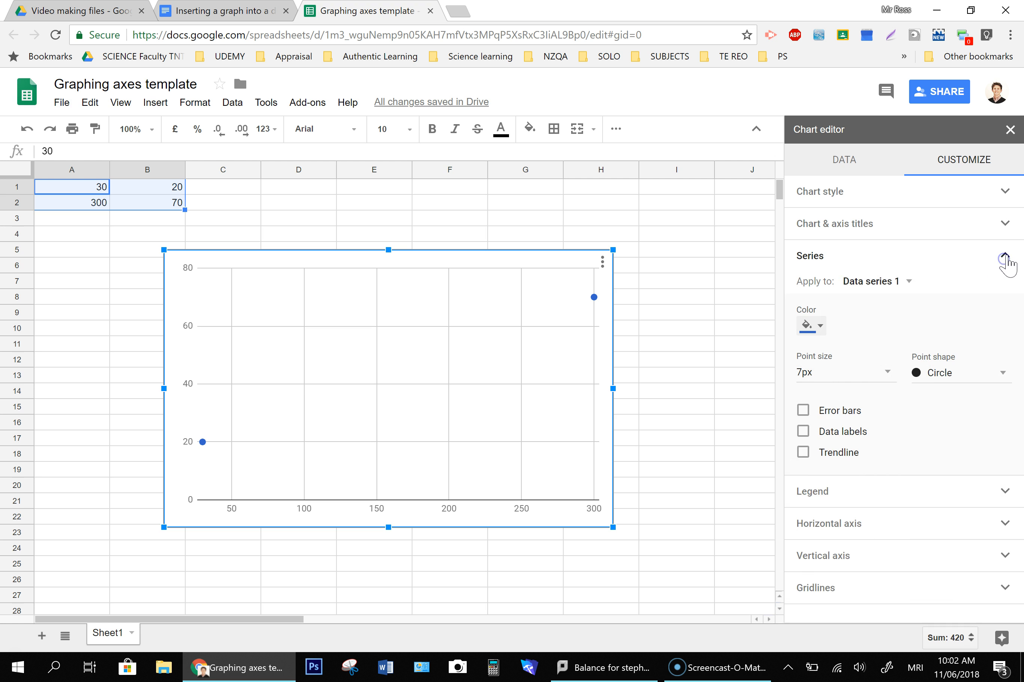
click(812, 326)
click(826, 348)
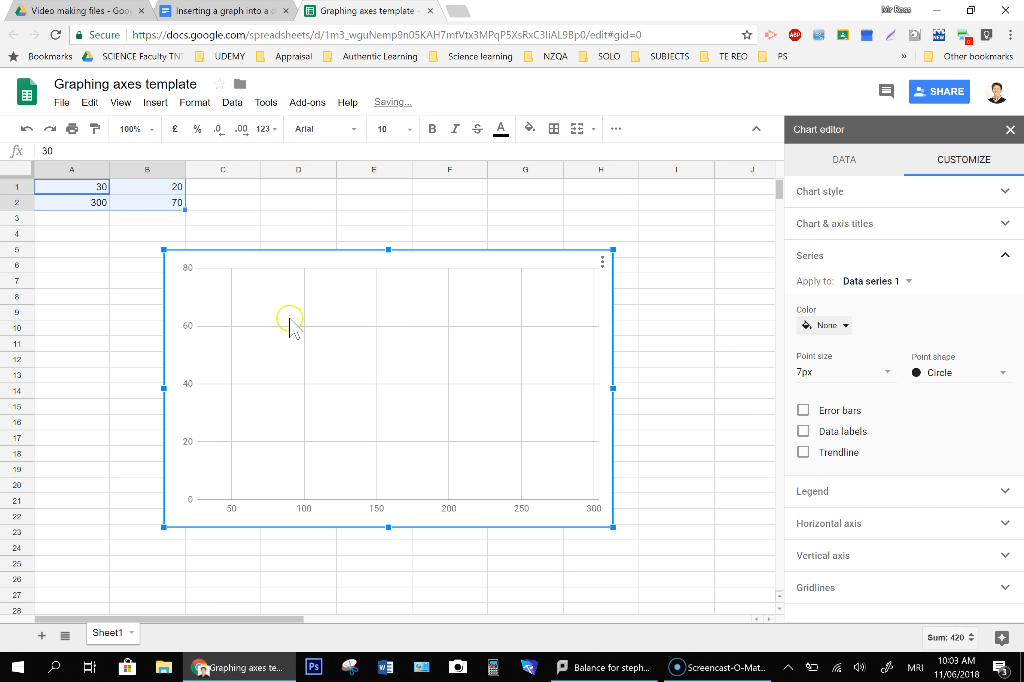
click(1006, 256)
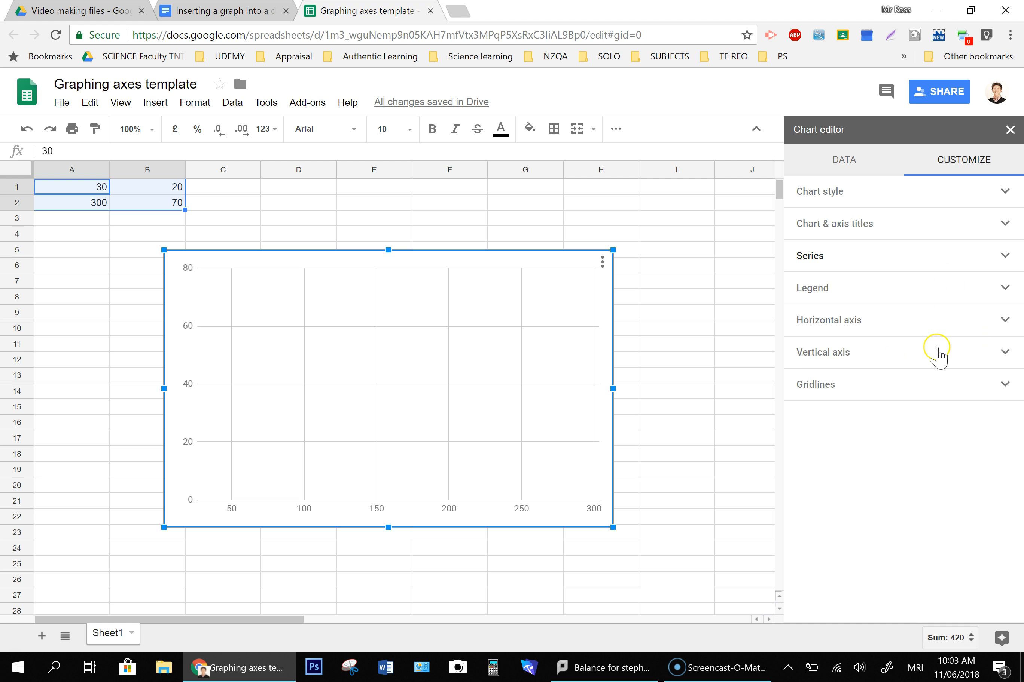
- Set the horizontal axis range to a minimum of 0 and a maximum of 300
click(1005, 321)
click(844, 518)
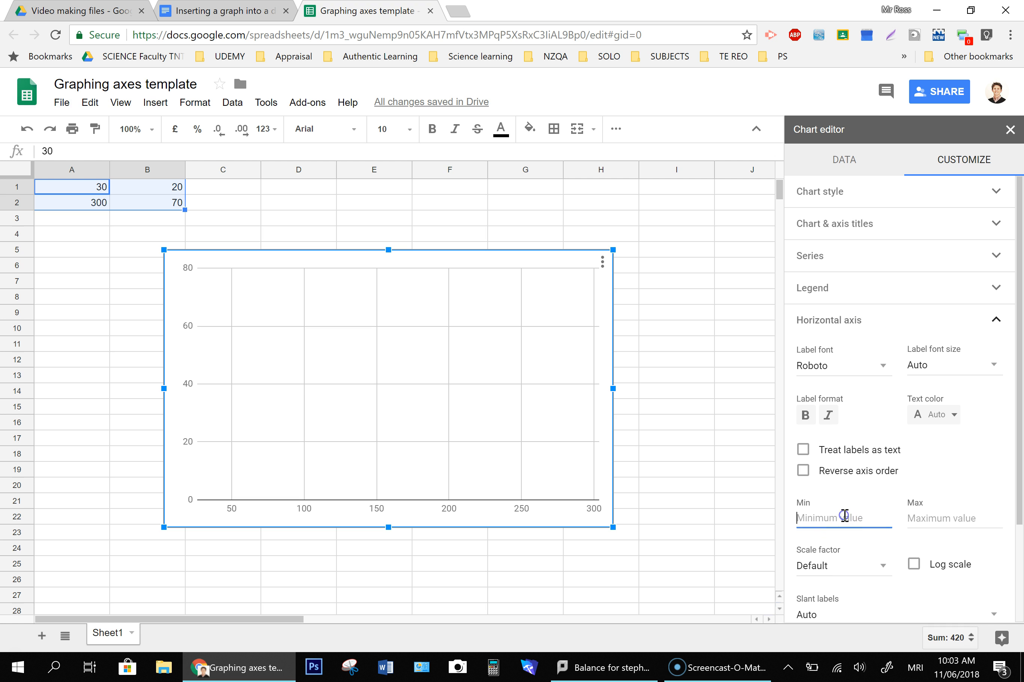
click(936, 518)
text(300)
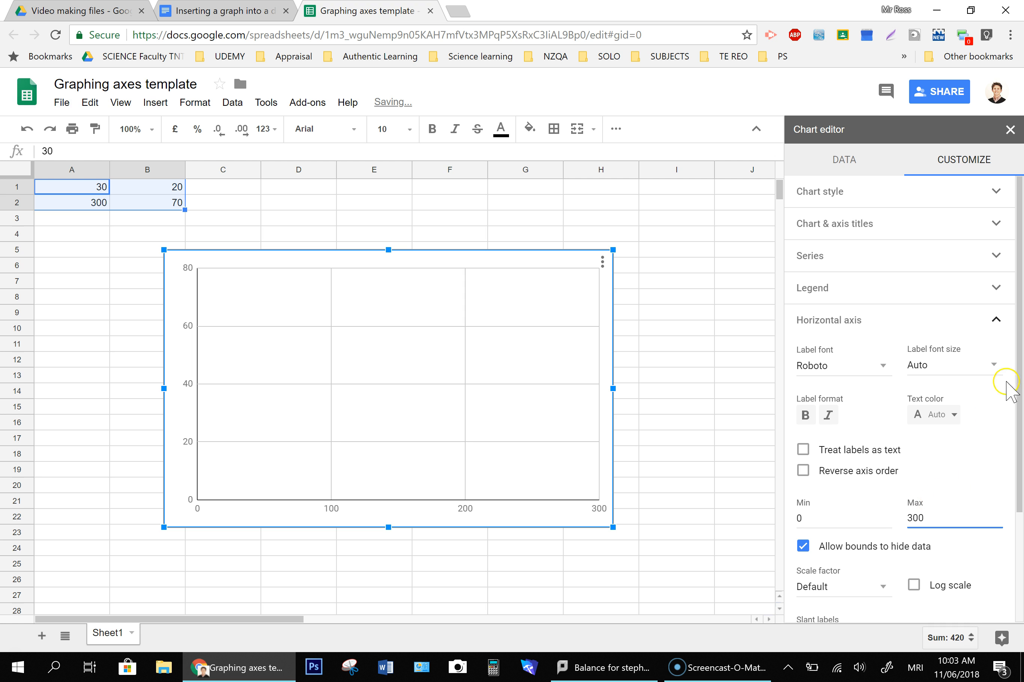
click(994, 324)
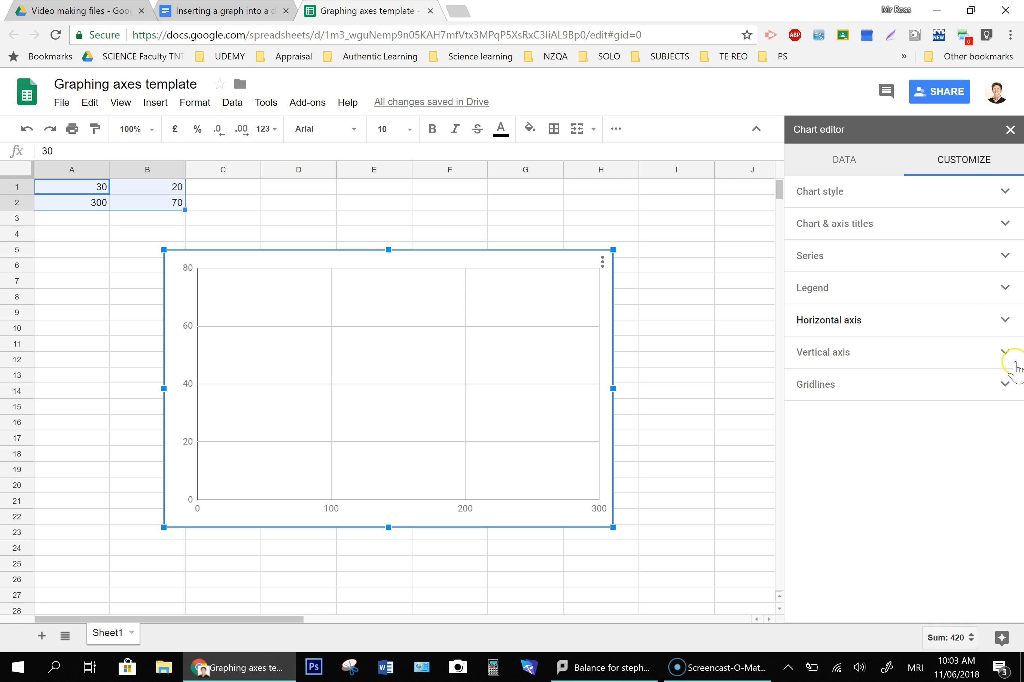
- Set the vertical axis range to a minimum of 0 and a maximum of 70
click(1005, 354)
click(841, 500)
text(0)
click(928, 501)
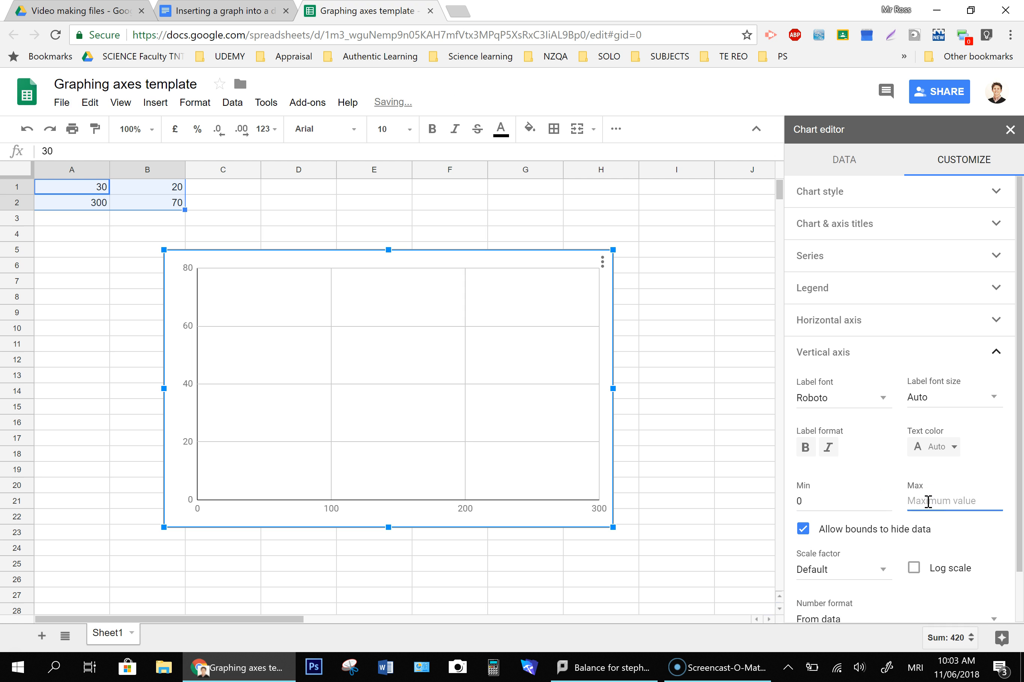
text(70)
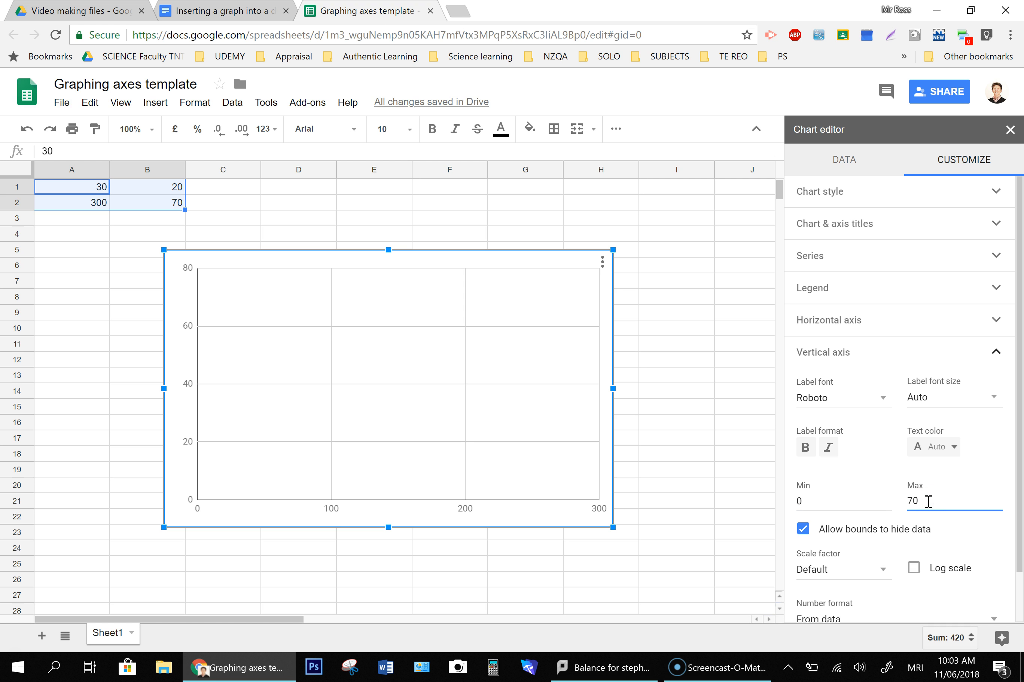
click(821, 501)
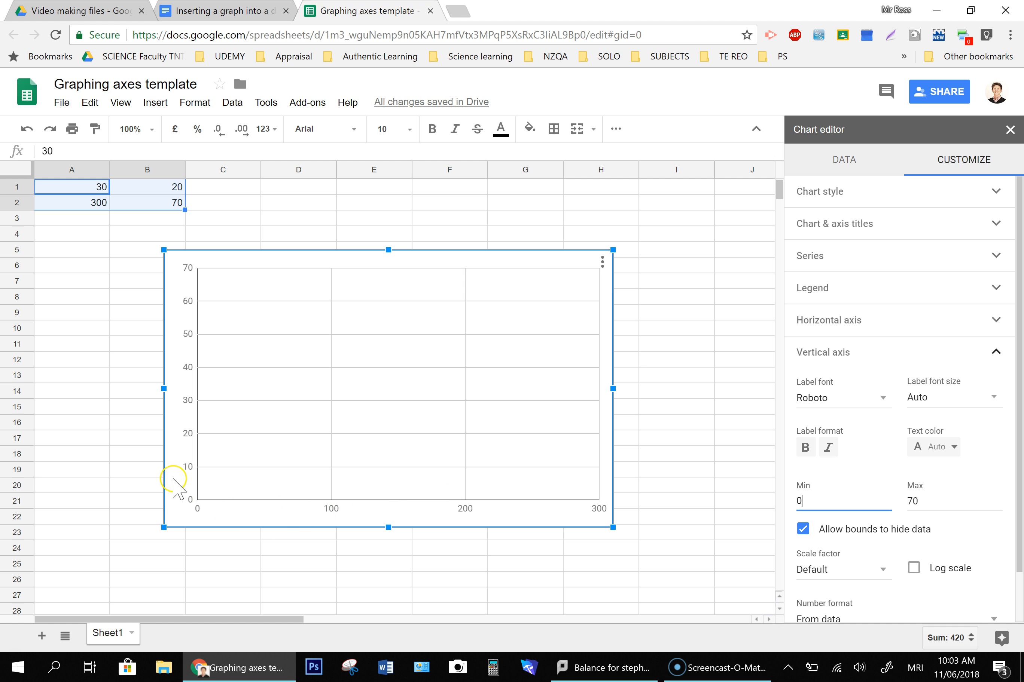
click(997, 355)
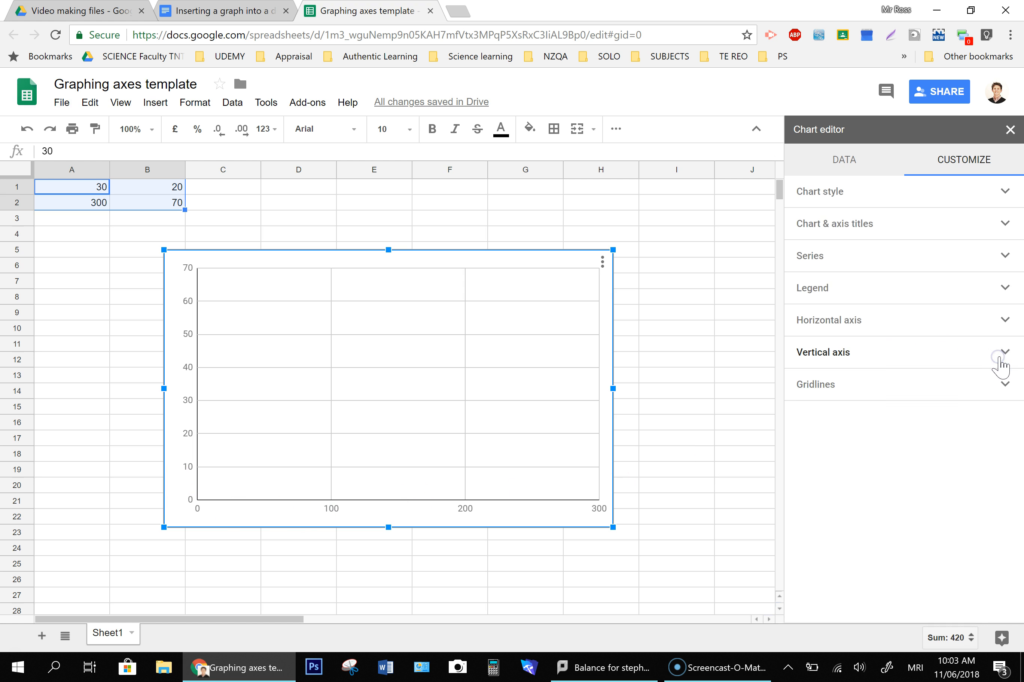
- Try several major gridline counts for the vertical axis, settling on 8
click(1005, 383)
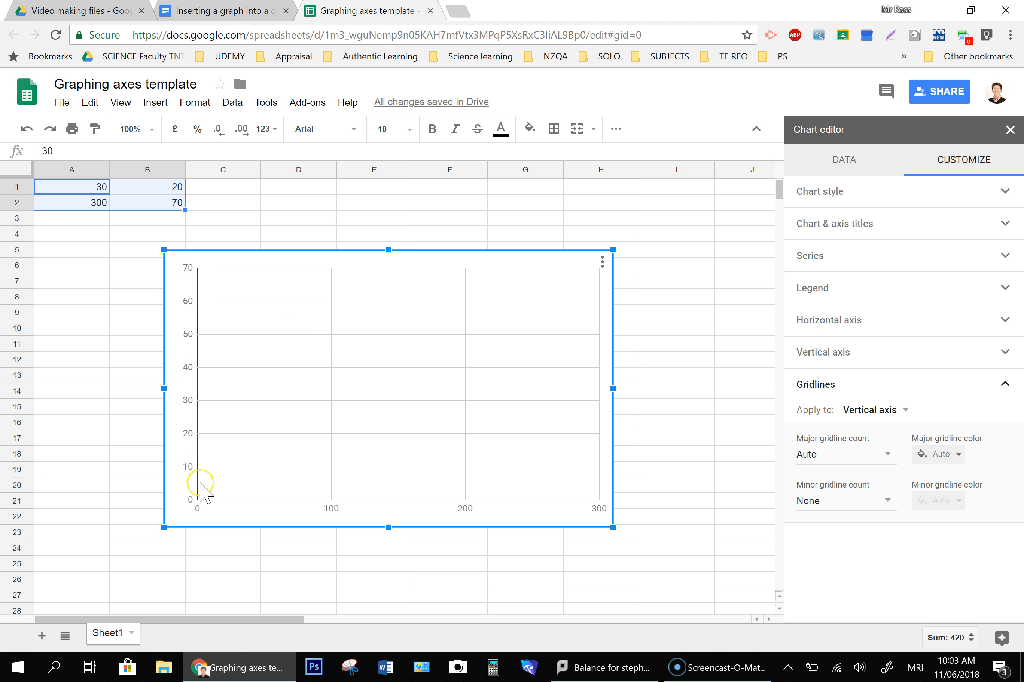
click(886, 454)
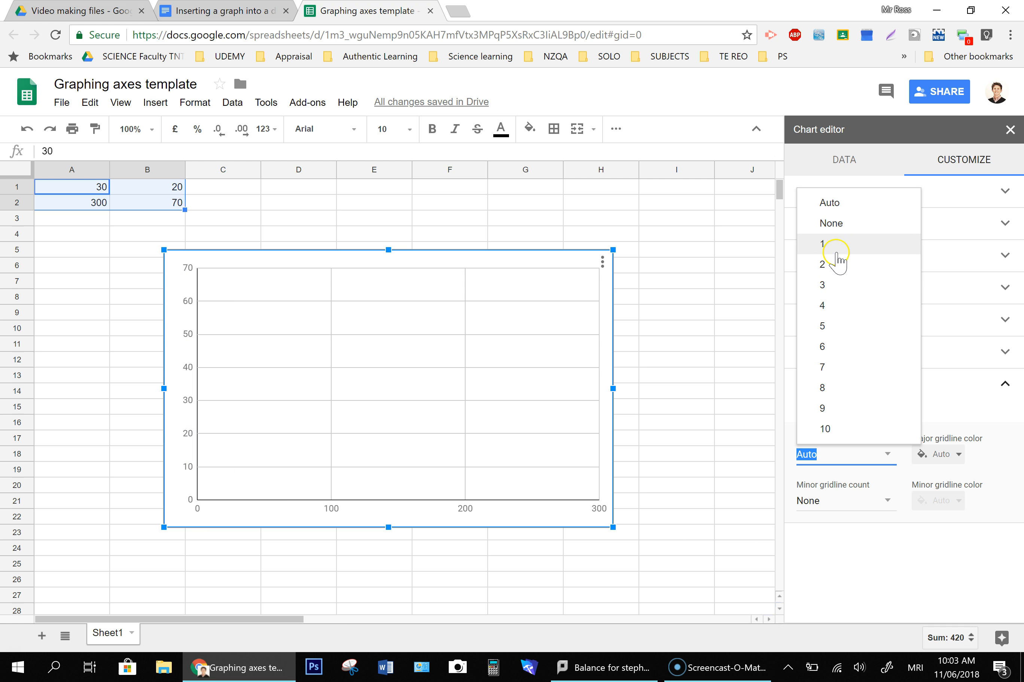
click(853, 429)
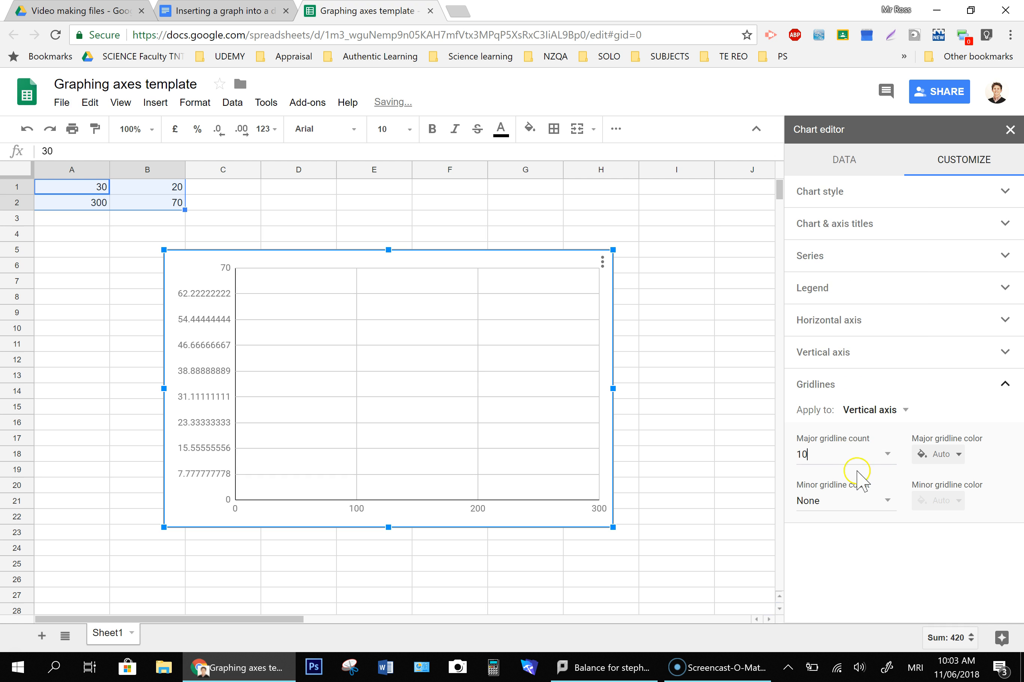
click(887, 454)
click(845, 410)
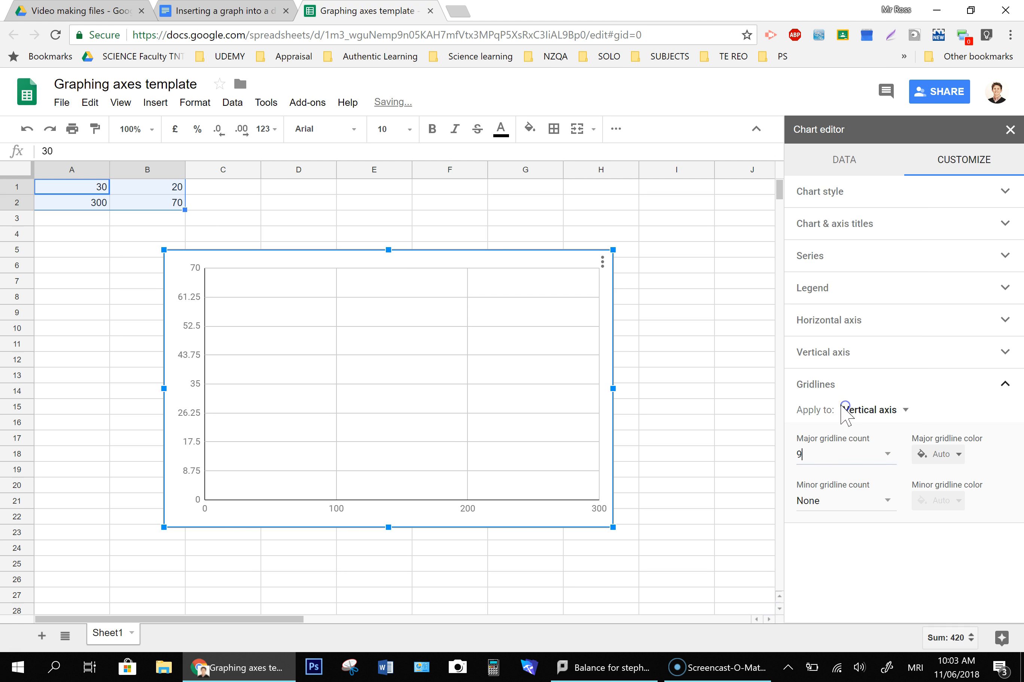
click(886, 454)
click(842, 390)
click(887, 454)
click(846, 367)
click(886, 454)
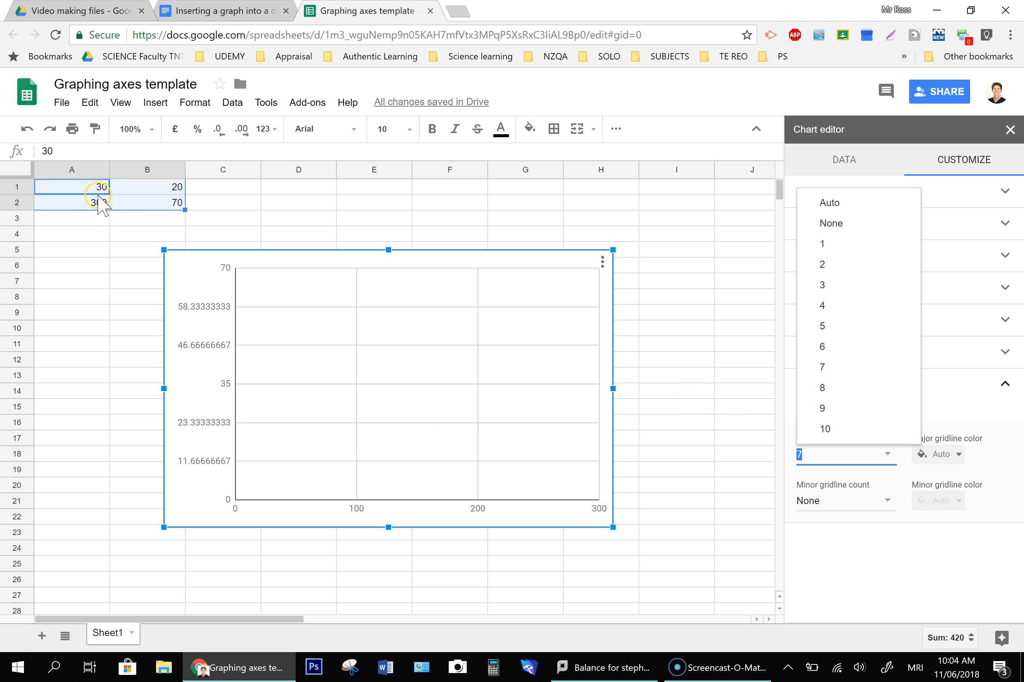
click(835, 371)
click(886, 454)
click(848, 430)
click(887, 453)
click(867, 407)
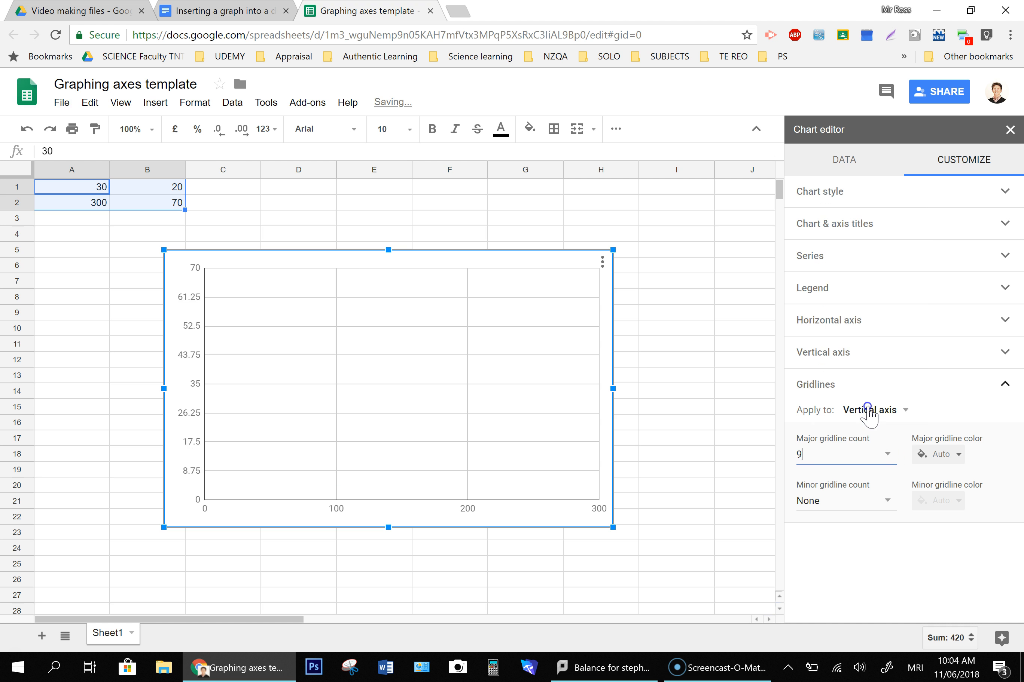
click(887, 454)
click(843, 391)
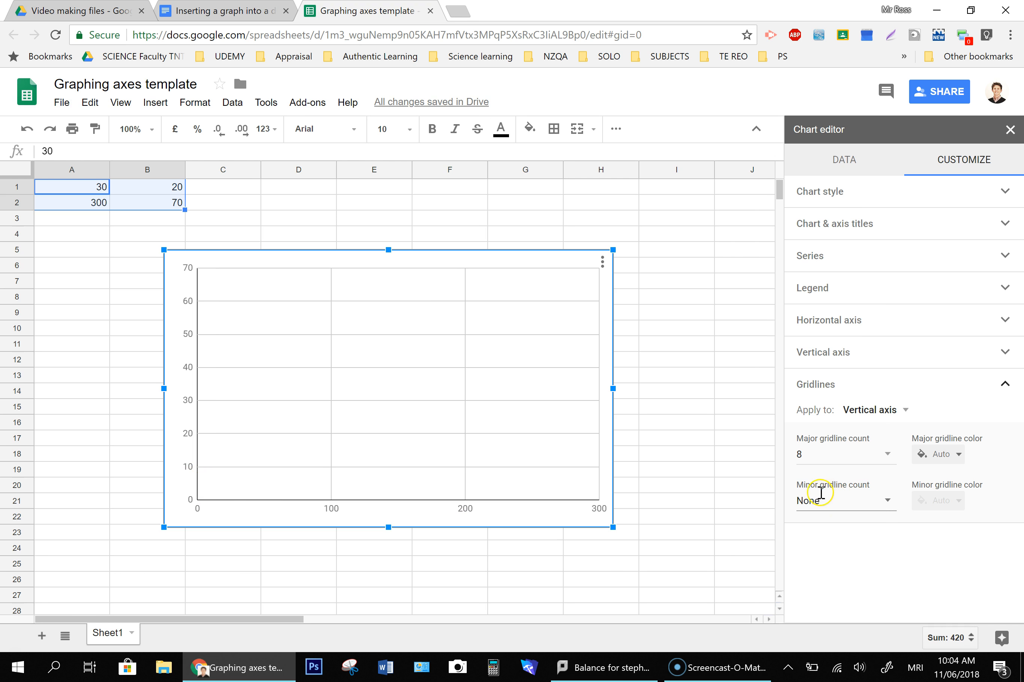
- Set the vertical axis minor gridline count to 4
click(882, 501)
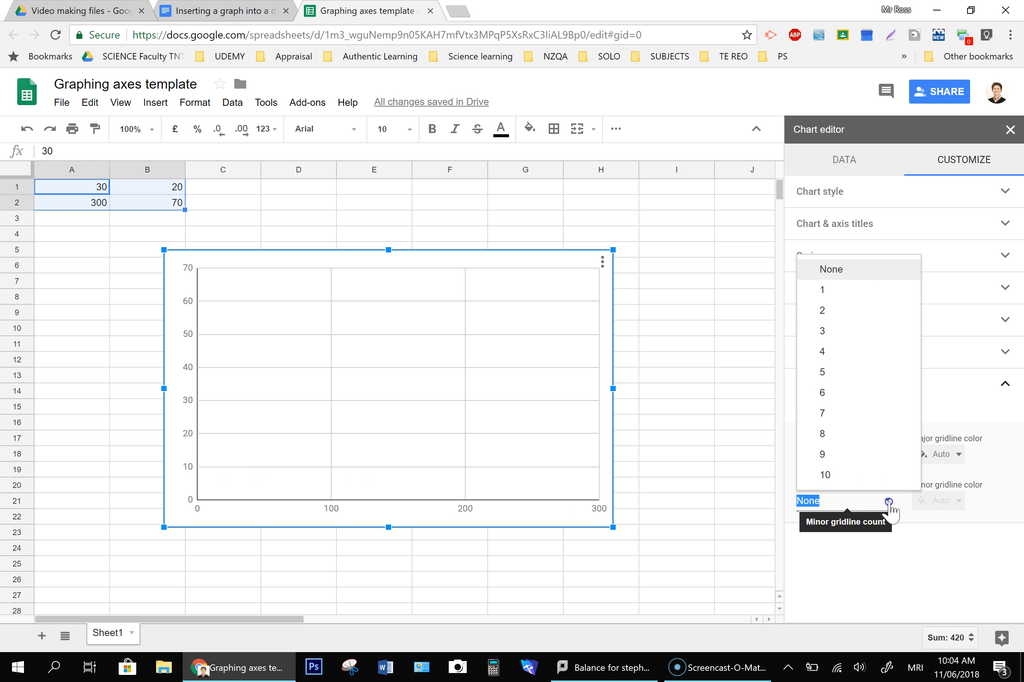
click(853, 361)
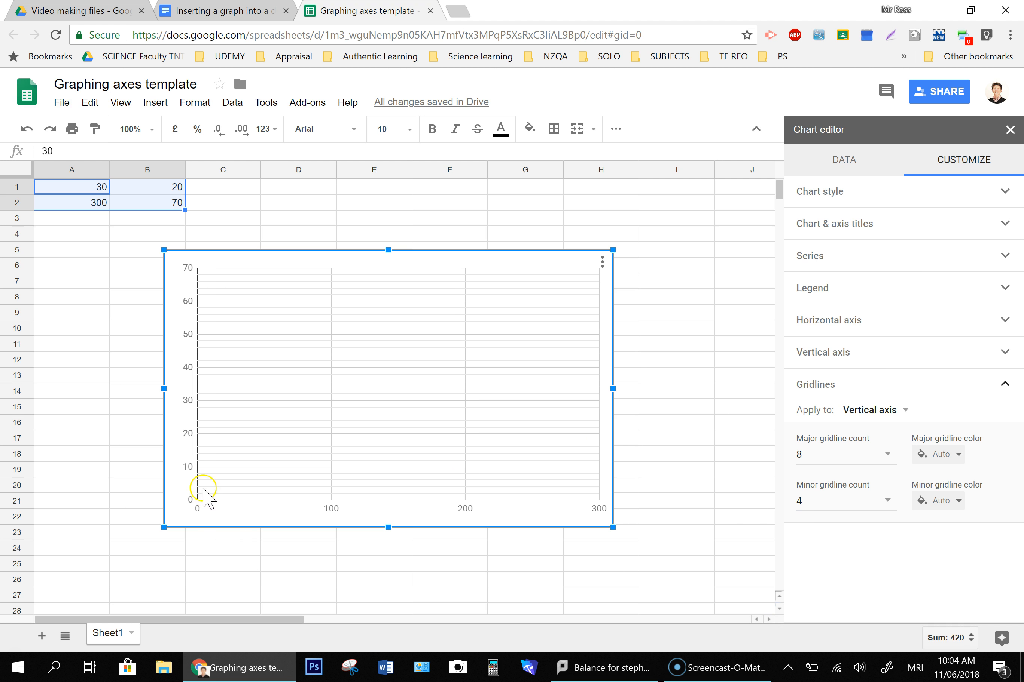
click(887, 501)
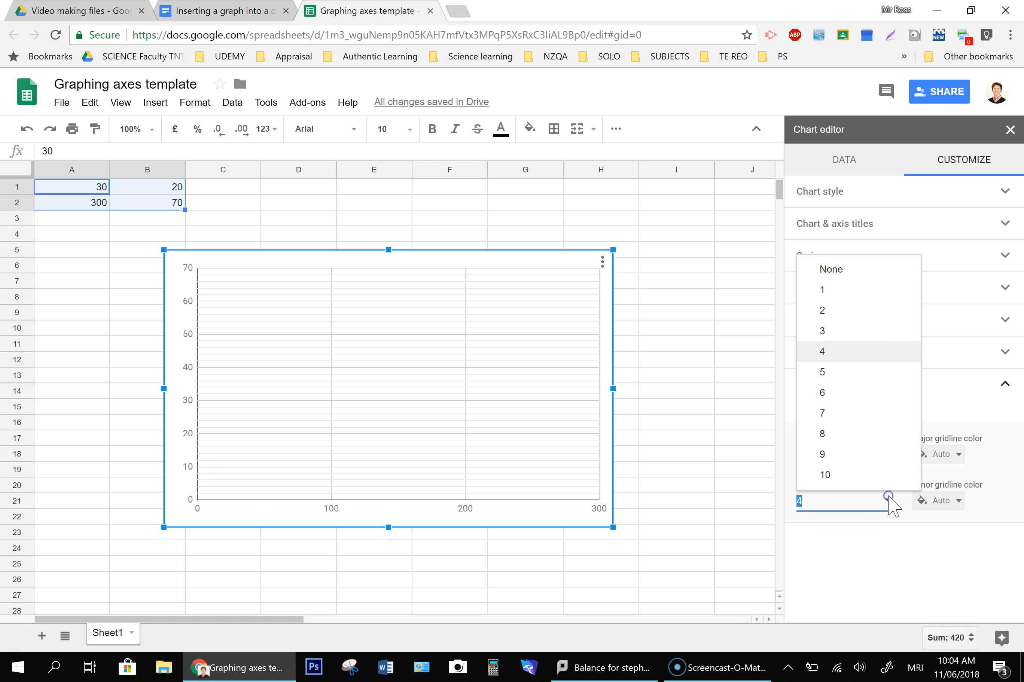
click(861, 436)
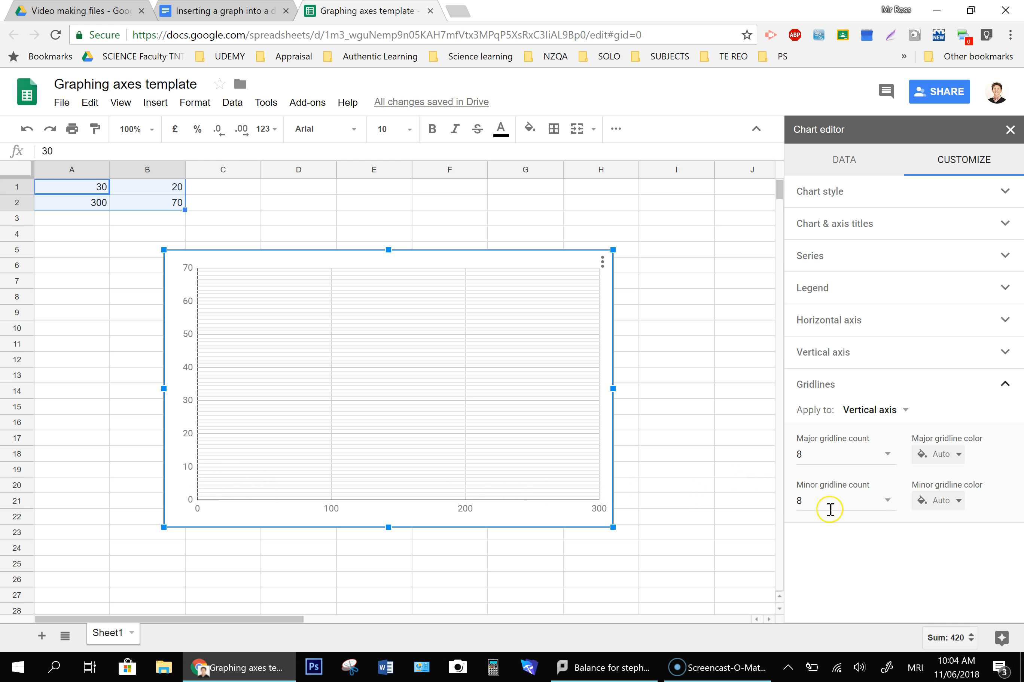
click(881, 503)
click(859, 353)
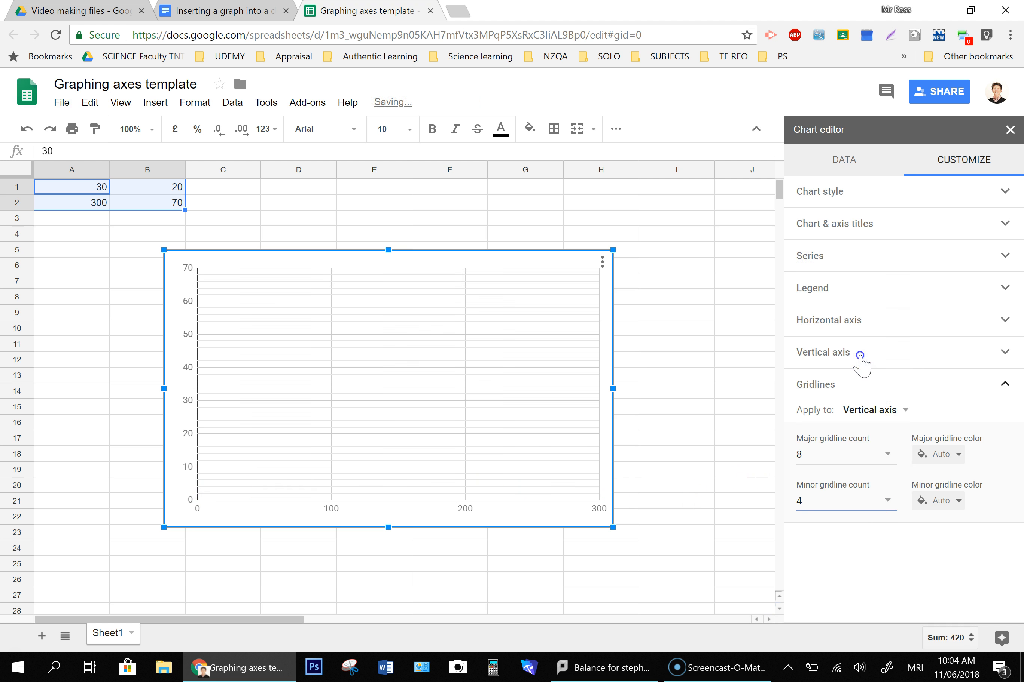
- Switch gridlines to the horizontal axis and set its major gridline count to 7
click(901, 411)
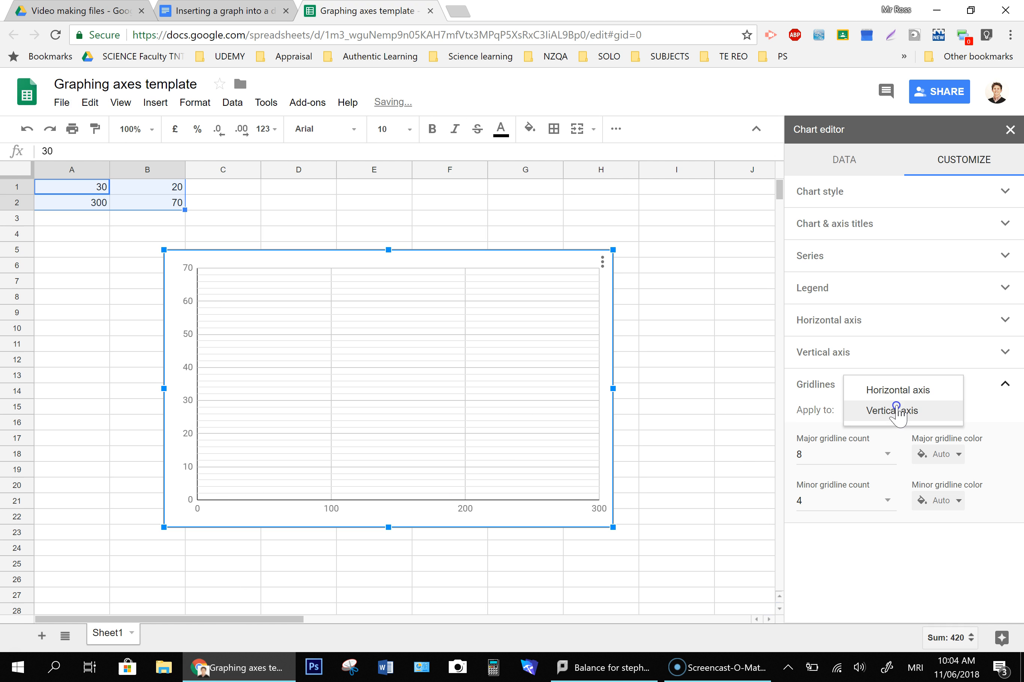
click(897, 389)
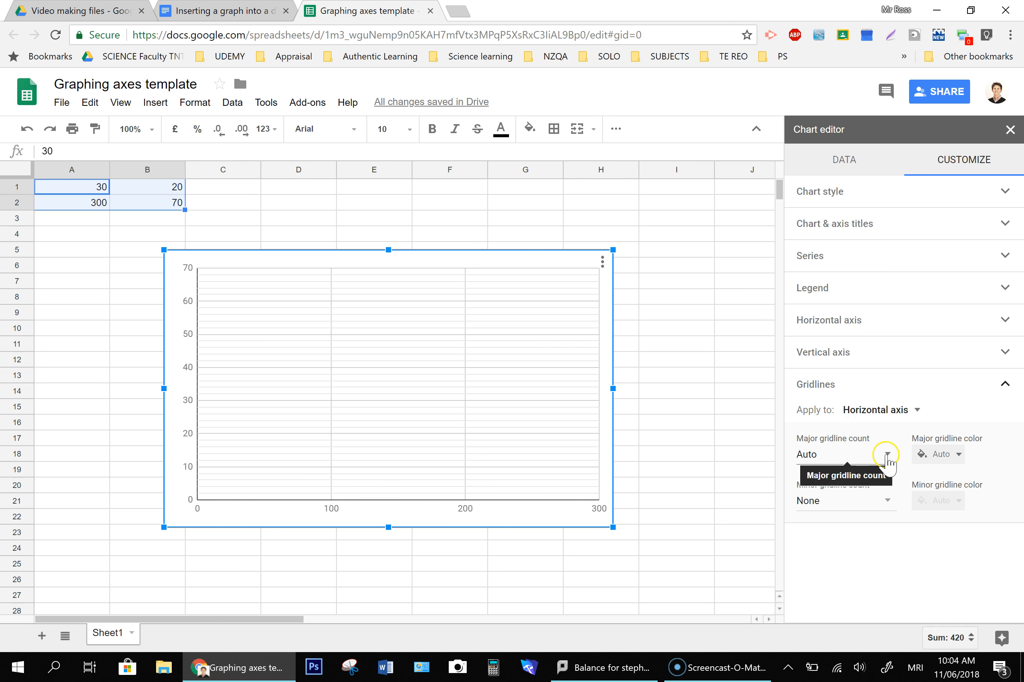
click(867, 456)
click(861, 428)
click(865, 456)
click(845, 408)
click(886, 453)
click(850, 391)
click(863, 454)
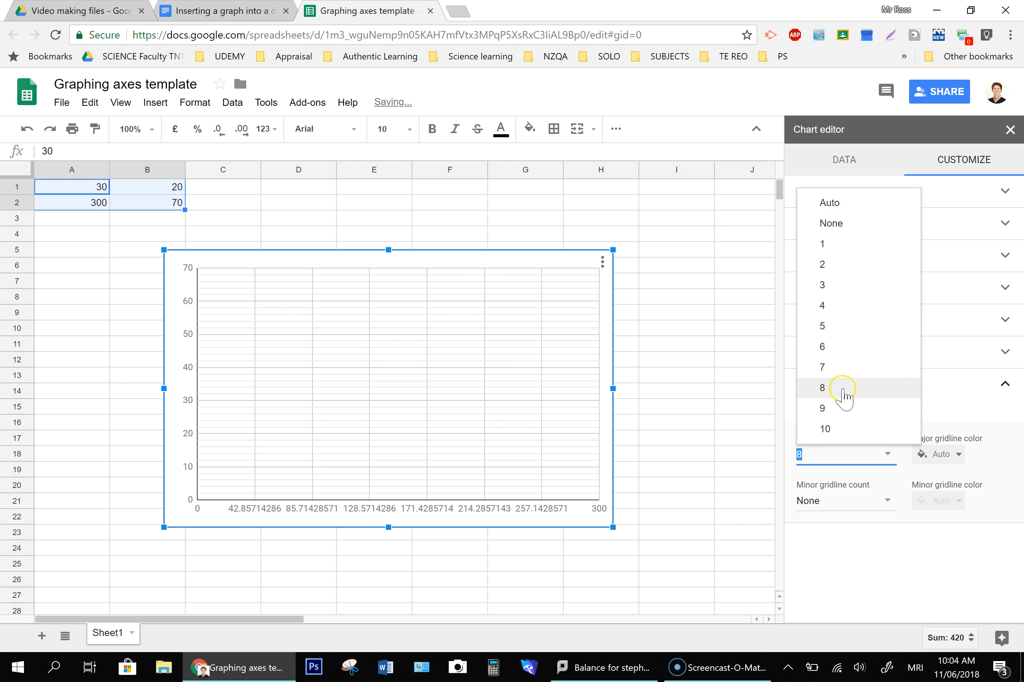
click(838, 368)
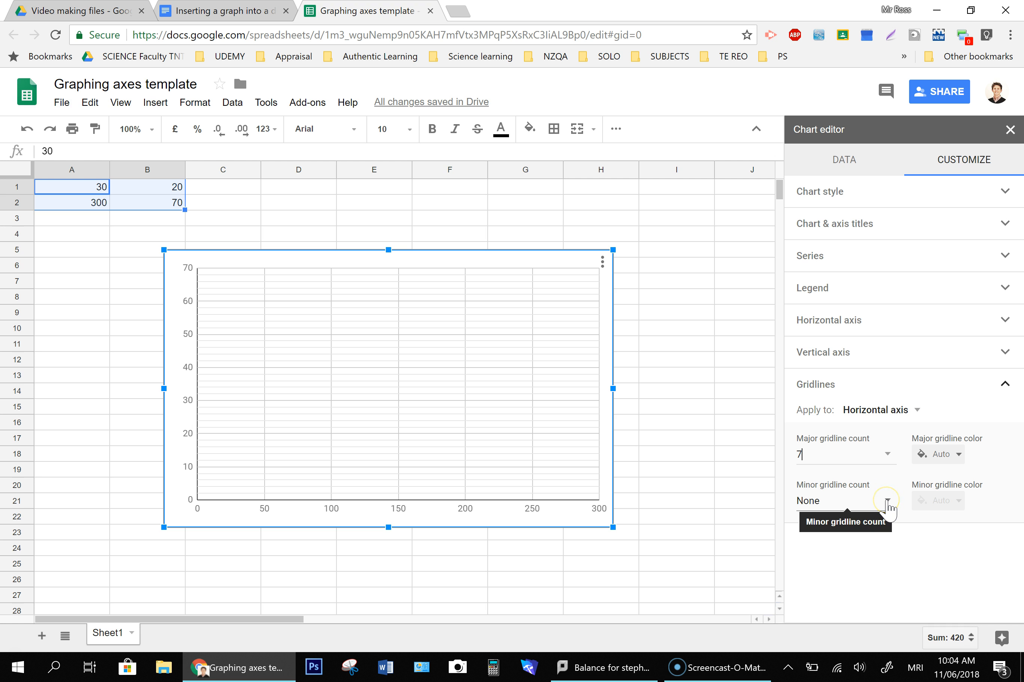
- Set the horizontal axis minor gridline count to 4
click(888, 504)
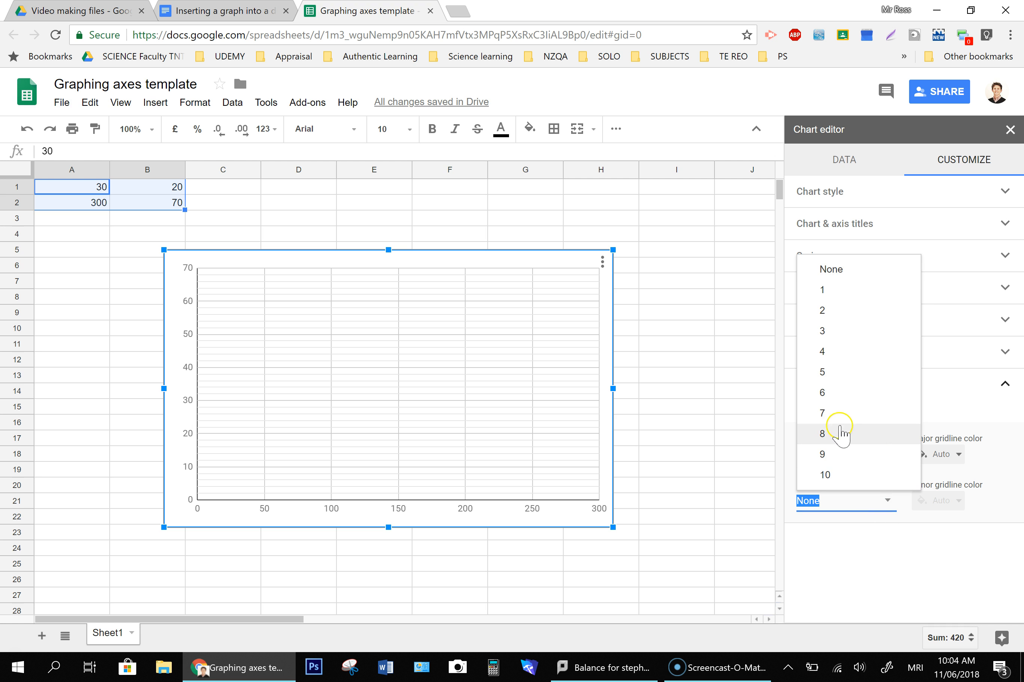
click(835, 354)
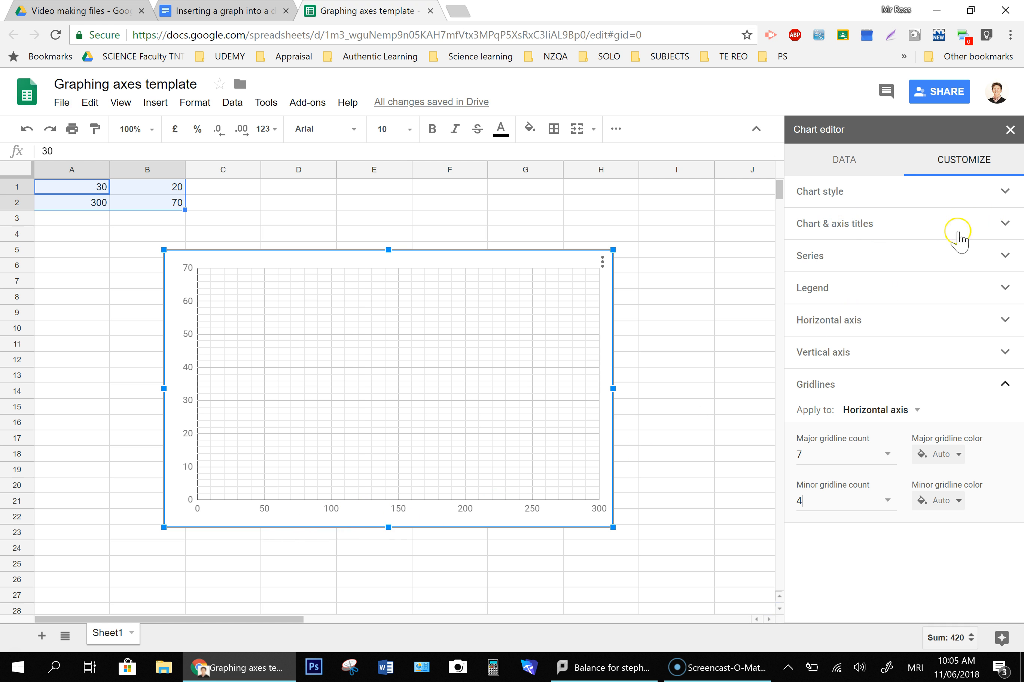
- Add the vertical axis title Temperature to the chart
click(1005, 225)
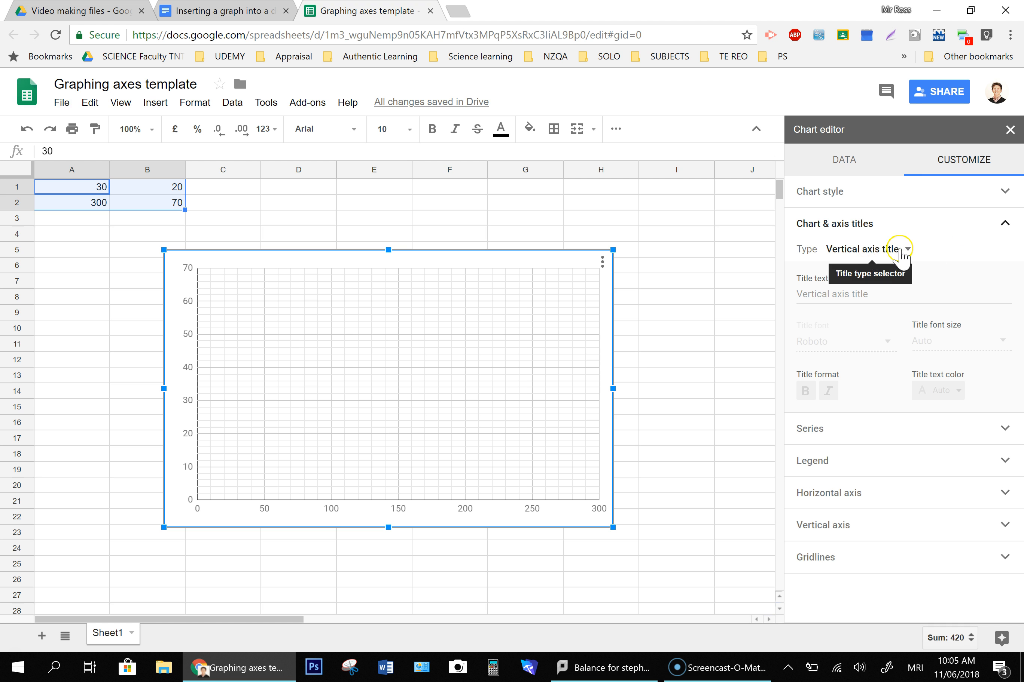
click(803, 292)
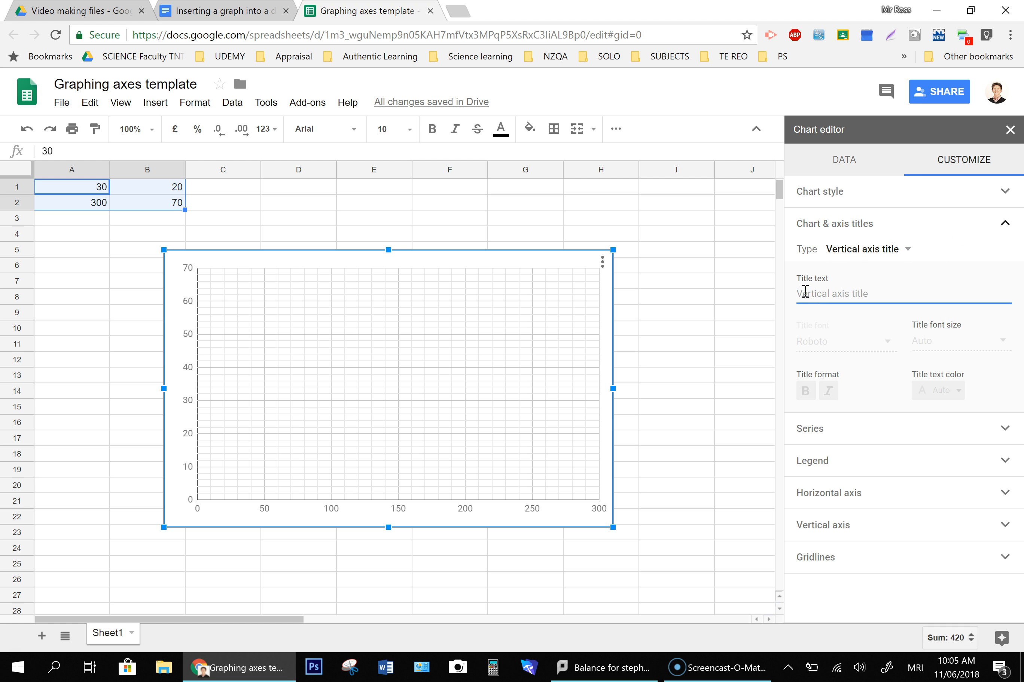
text(Temperature)
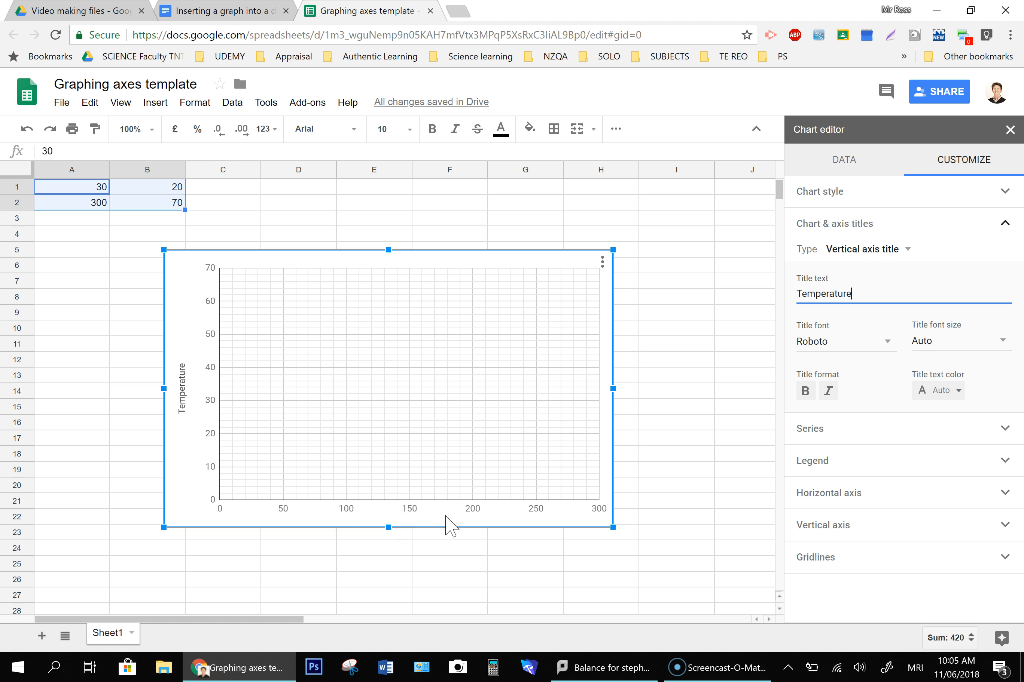
click(646, 394)
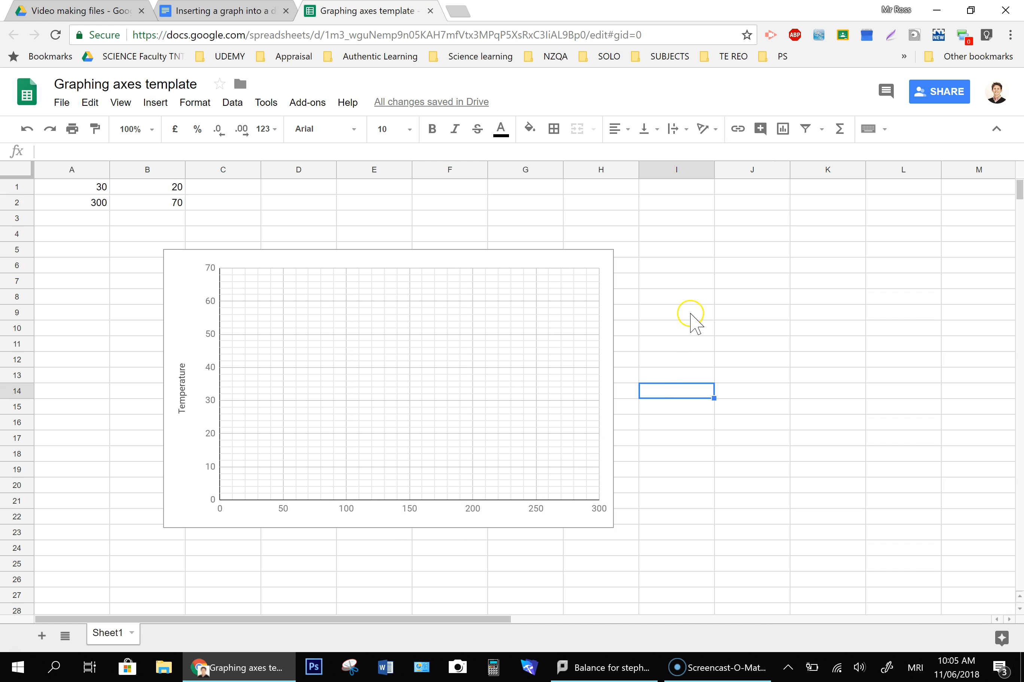
- Switch to the Google Docs document and insert a table with one column and two rows
click(221, 10)
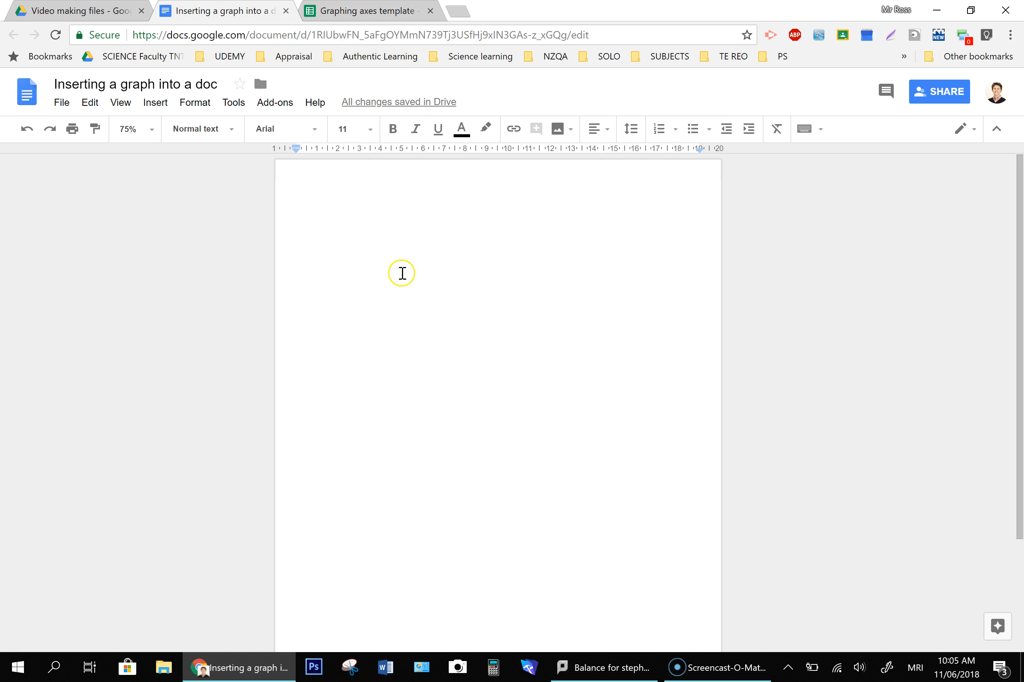
click(155, 102)
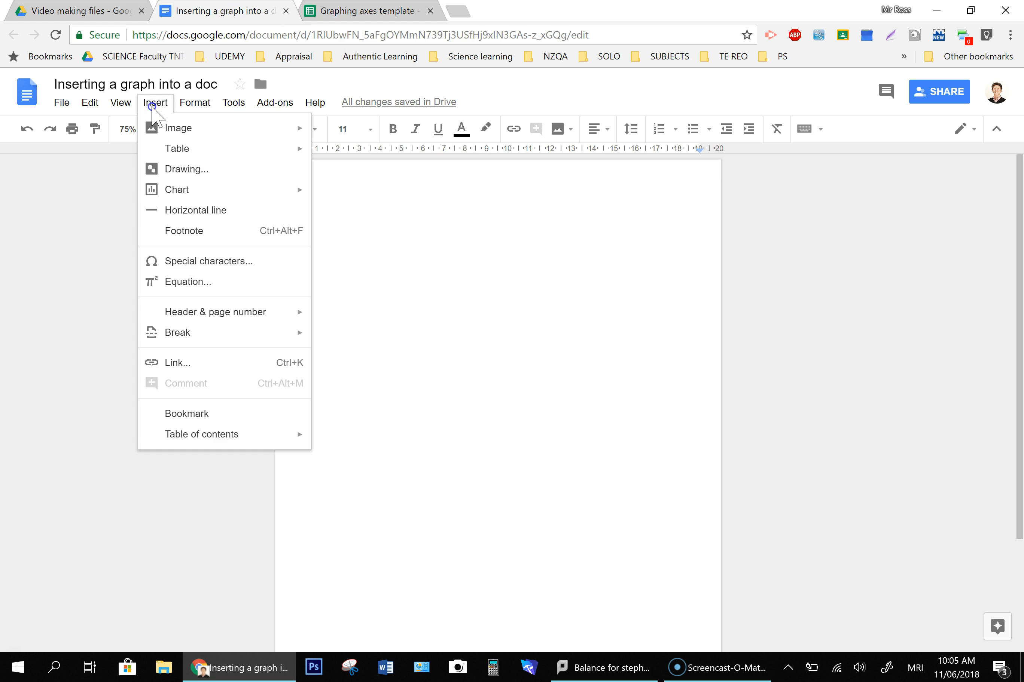
mouse_move(303, 152)
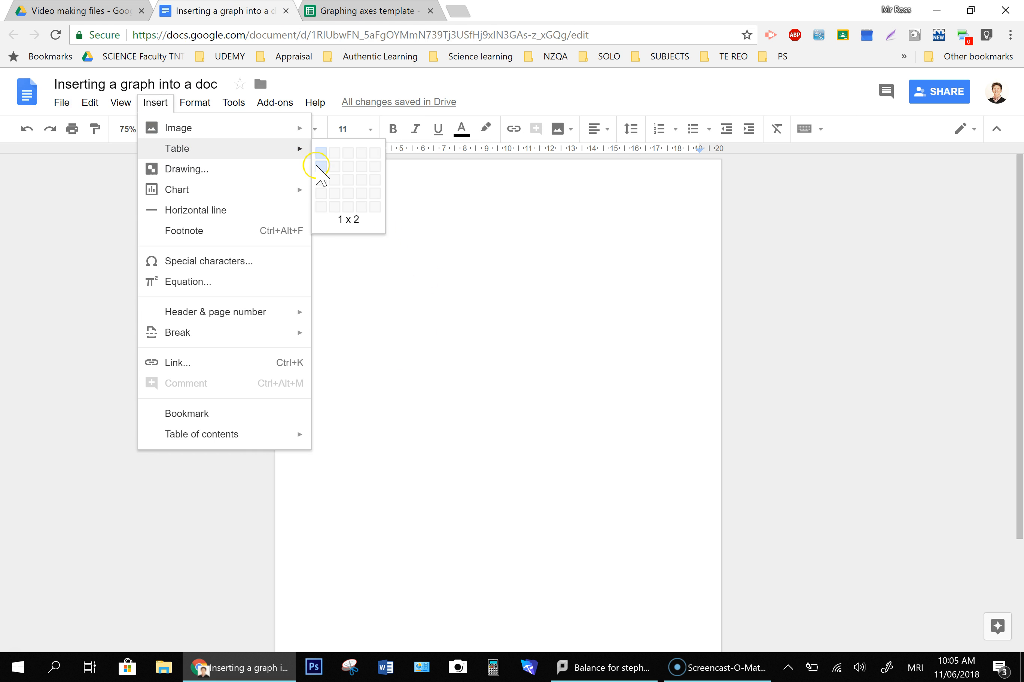
click(321, 170)
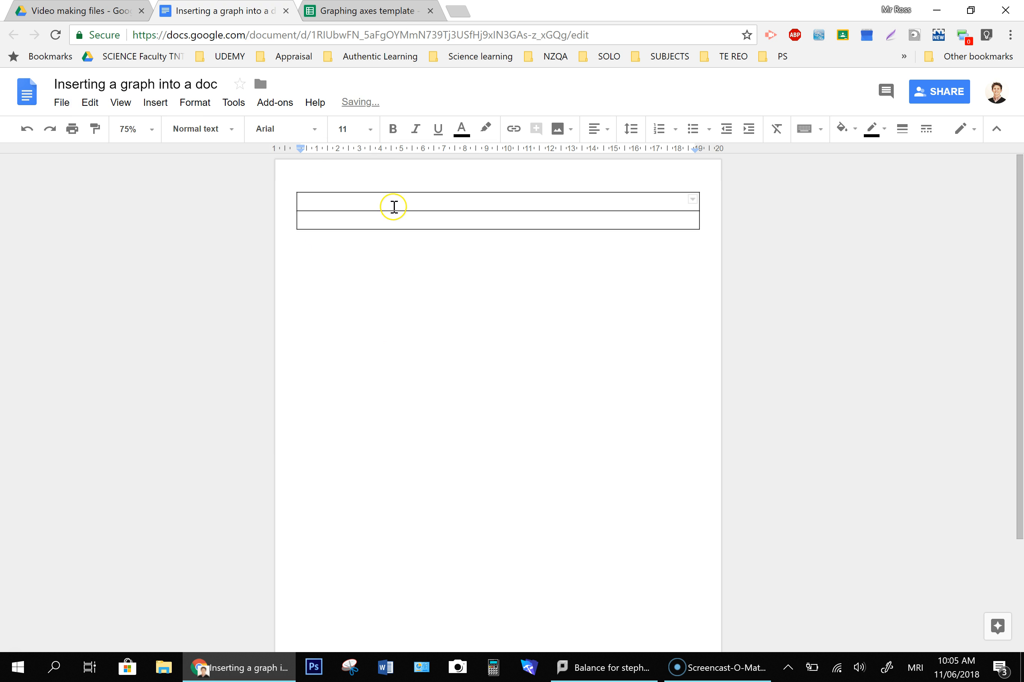
- Center-align the table's cells and set the table border colour to white
drag(393, 208, 396, 220)
click(581, 129)
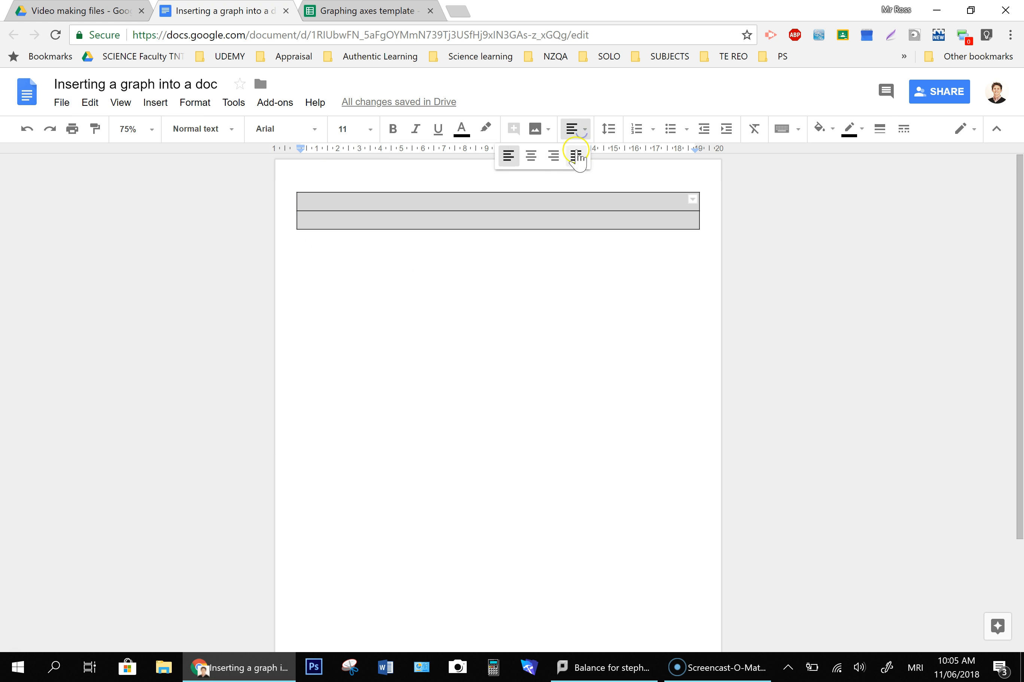
click(530, 155)
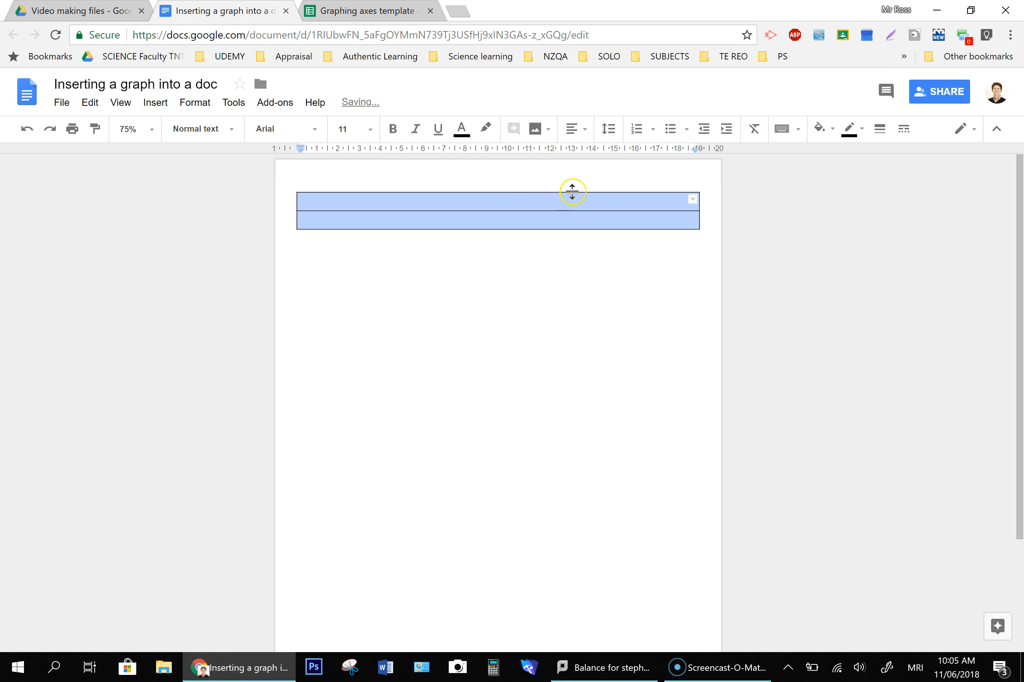
click(860, 129)
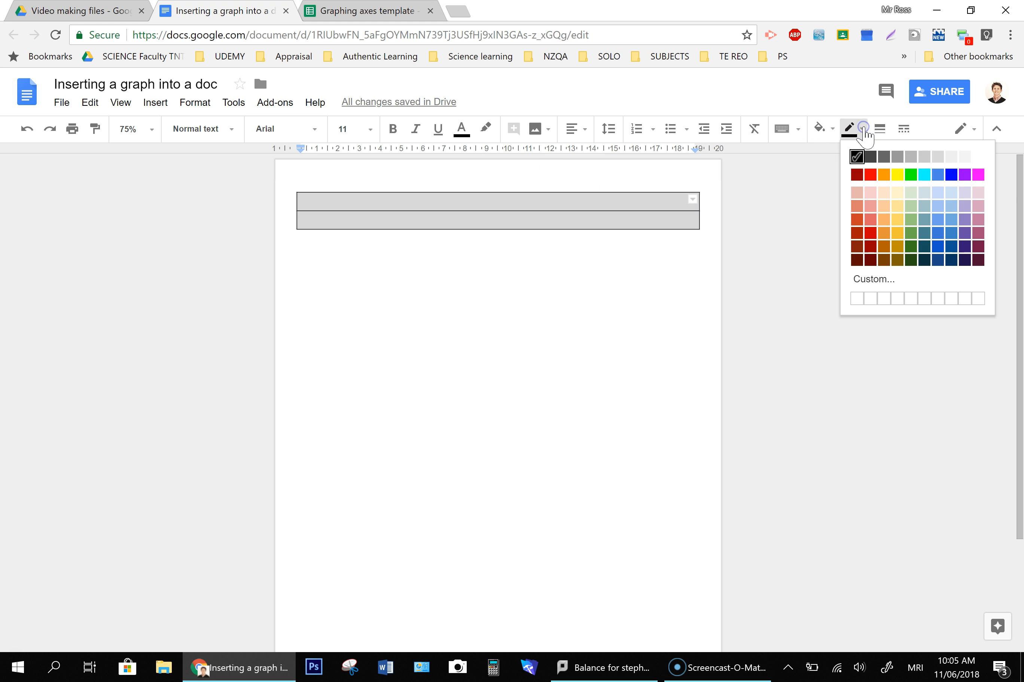
click(977, 155)
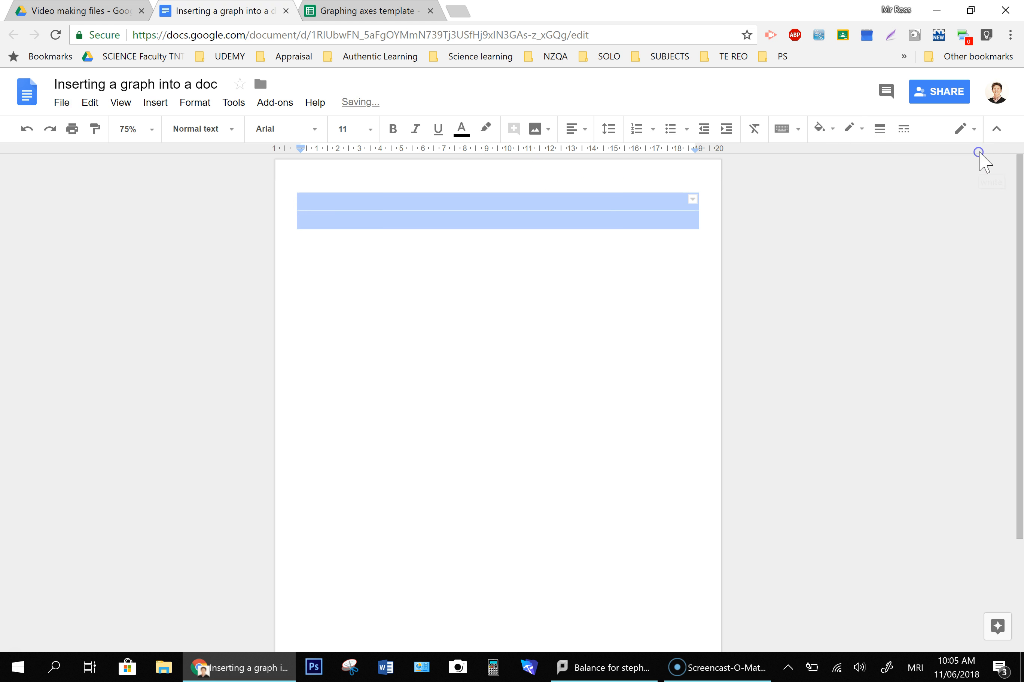
click(487, 264)
- Insert the chart from the Graphing axes template spreadsheet, linked, into the table's first cell
click(408, 221)
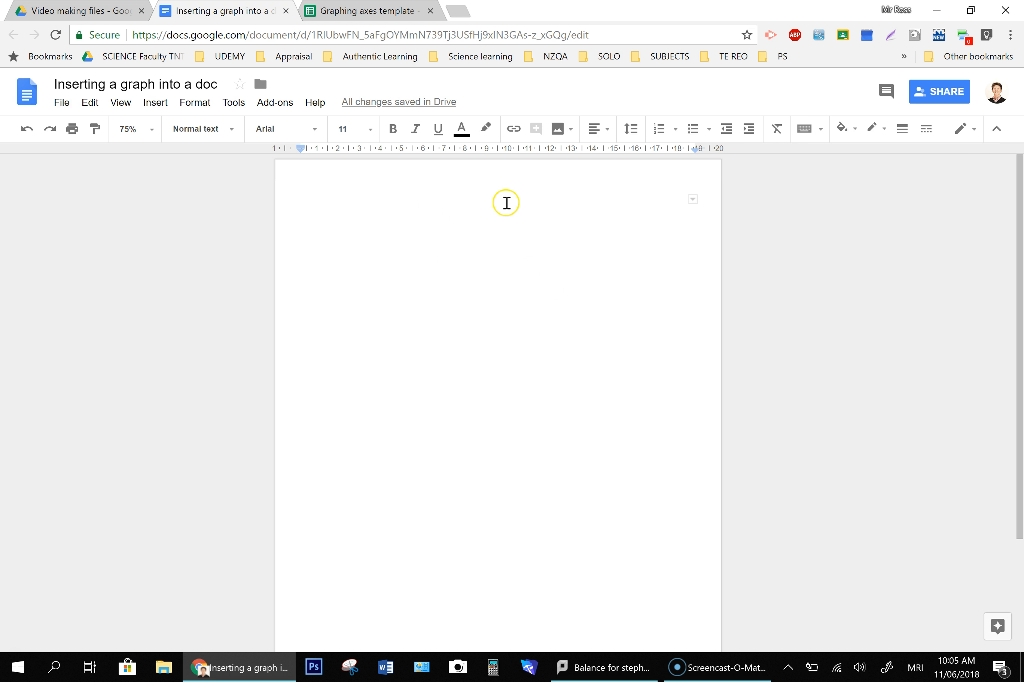
click(164, 106)
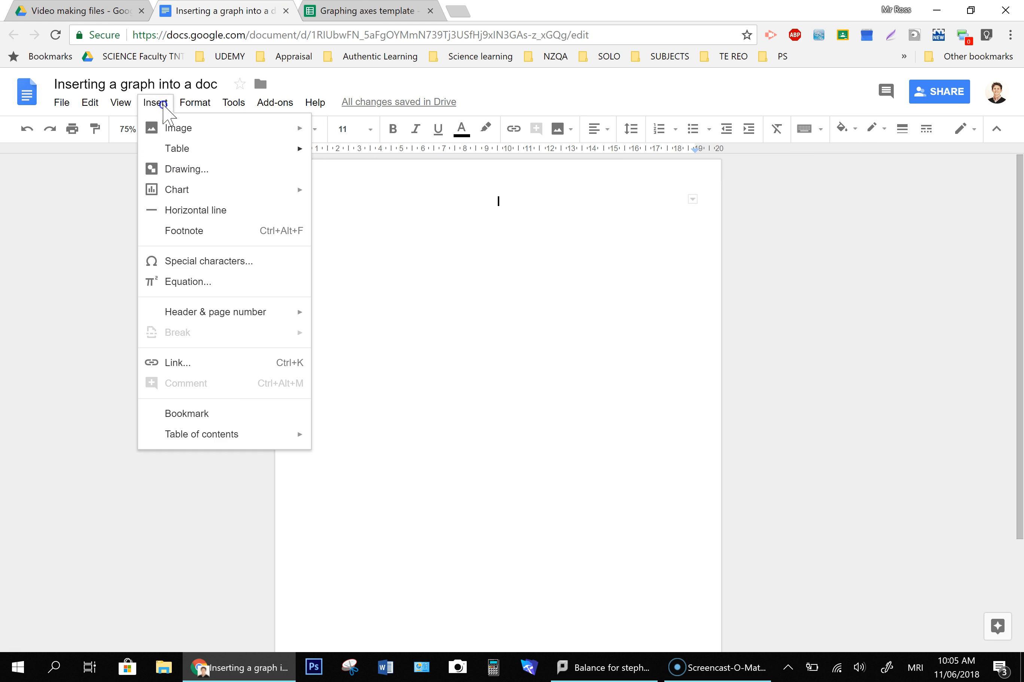
mouse_move(196, 198)
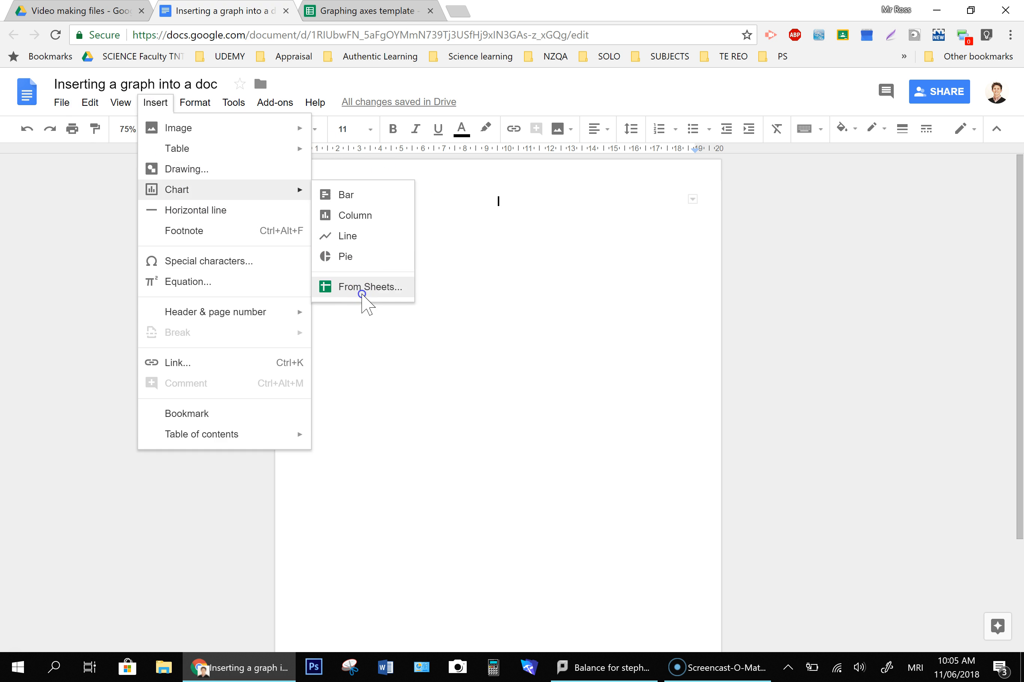
click(362, 292)
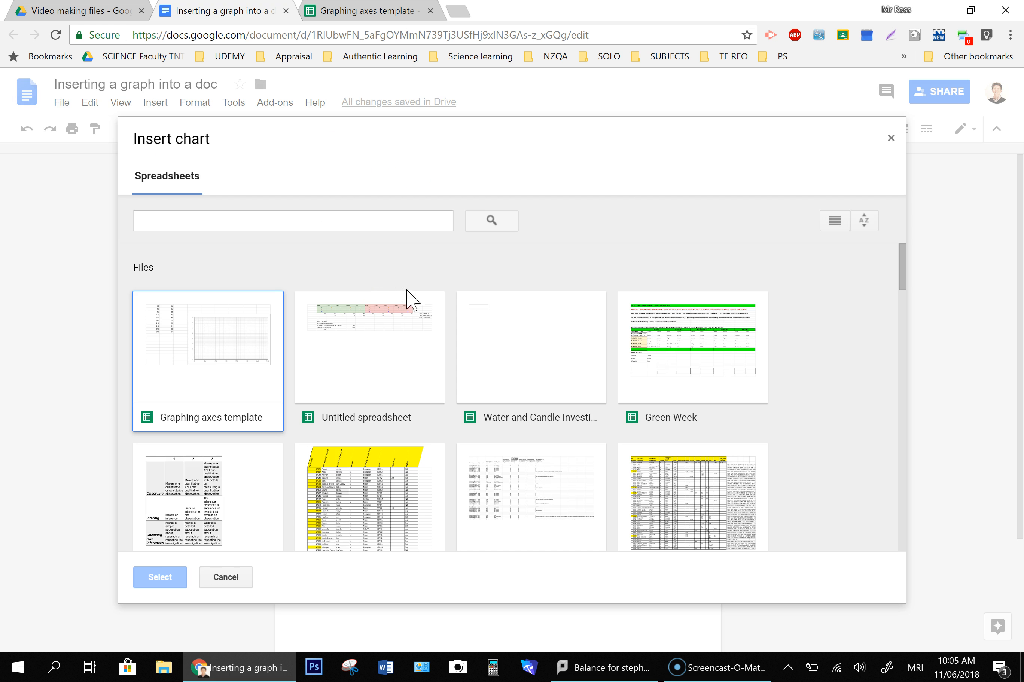
click(224, 338)
click(161, 575)
click(156, 577)
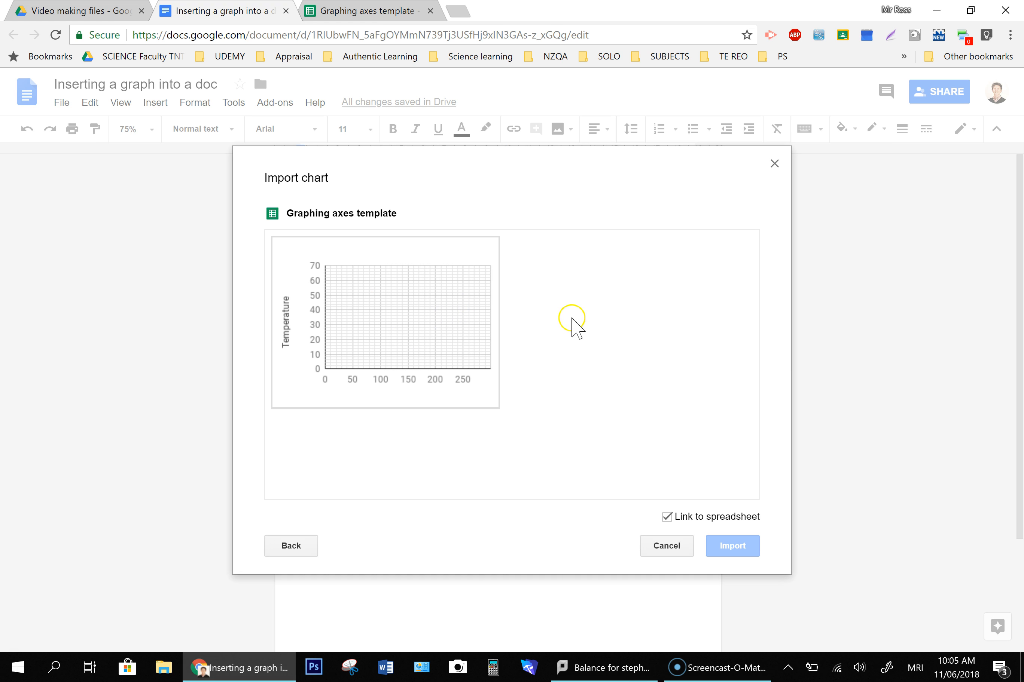
click(455, 255)
click(727, 544)
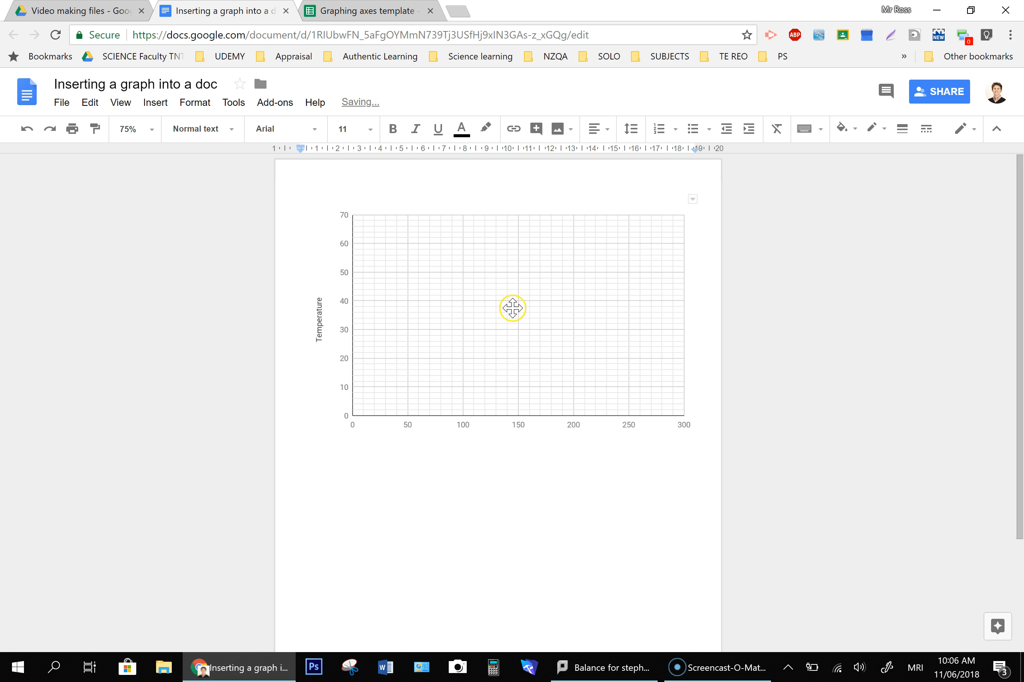
- Insert the same linked chart from the Graphing axes template spreadsheet into the table's second cell
click(383, 12)
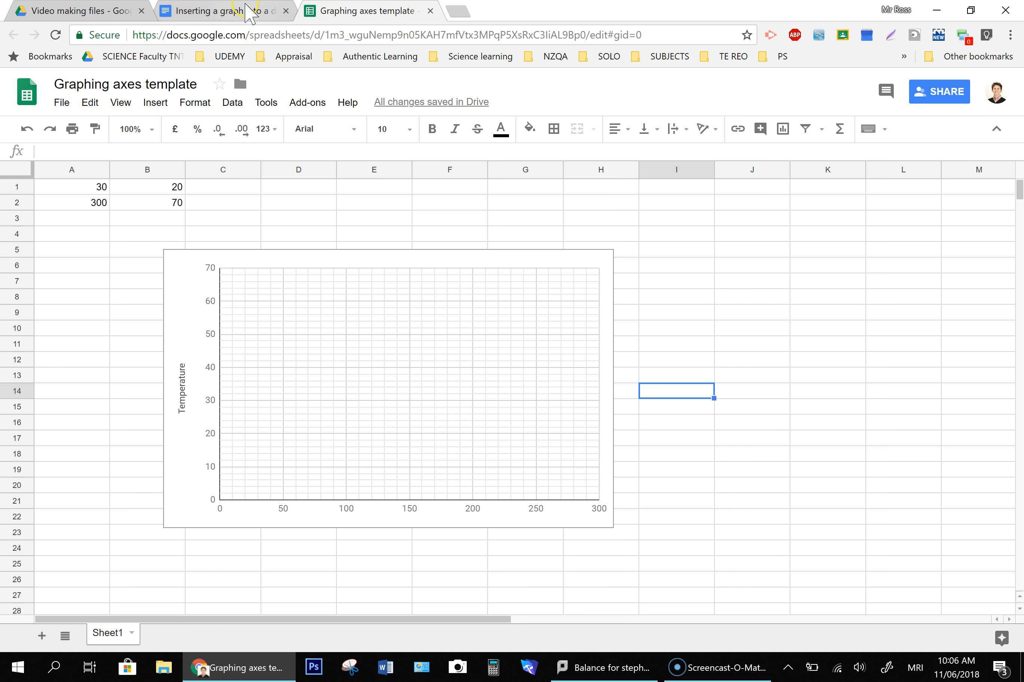
click(249, 12)
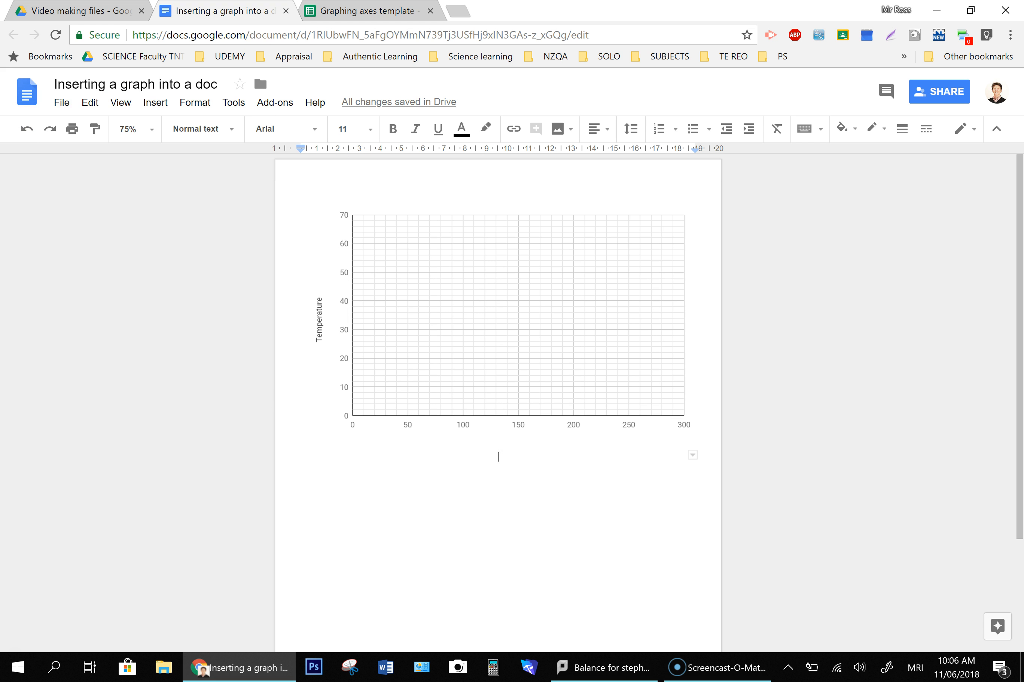
click(151, 104)
mouse_move(207, 203)
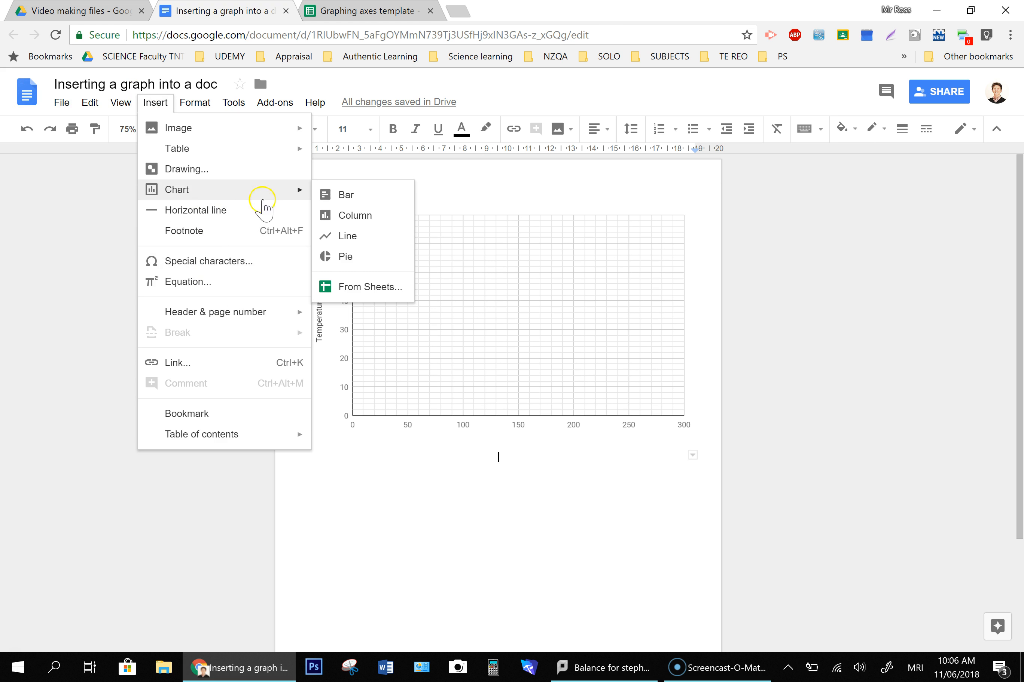
click(368, 287)
click(229, 341)
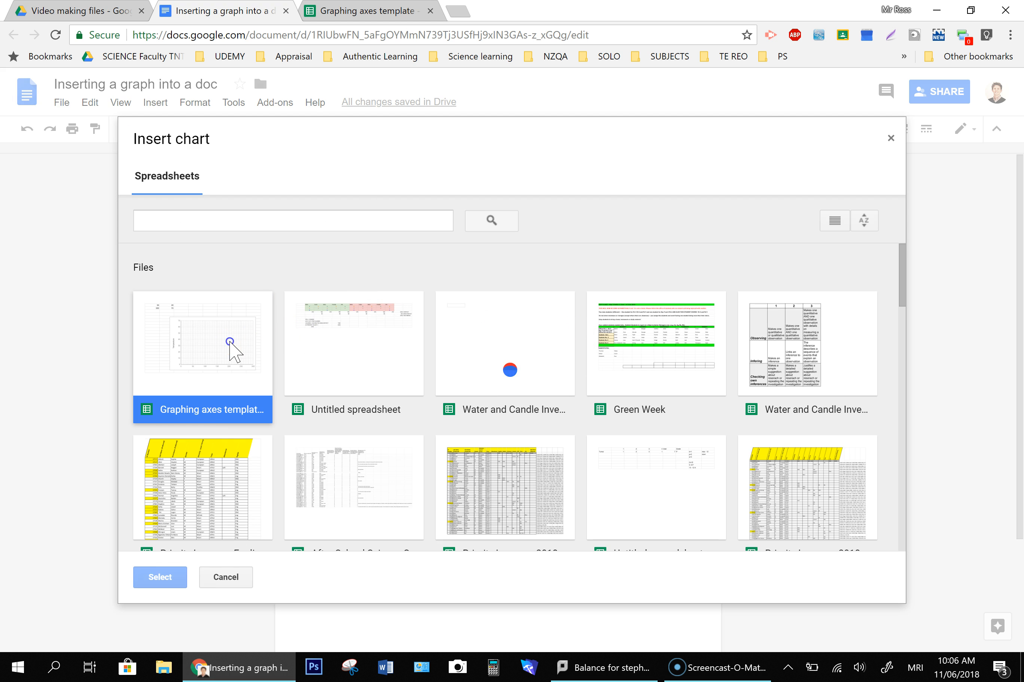
click(159, 578)
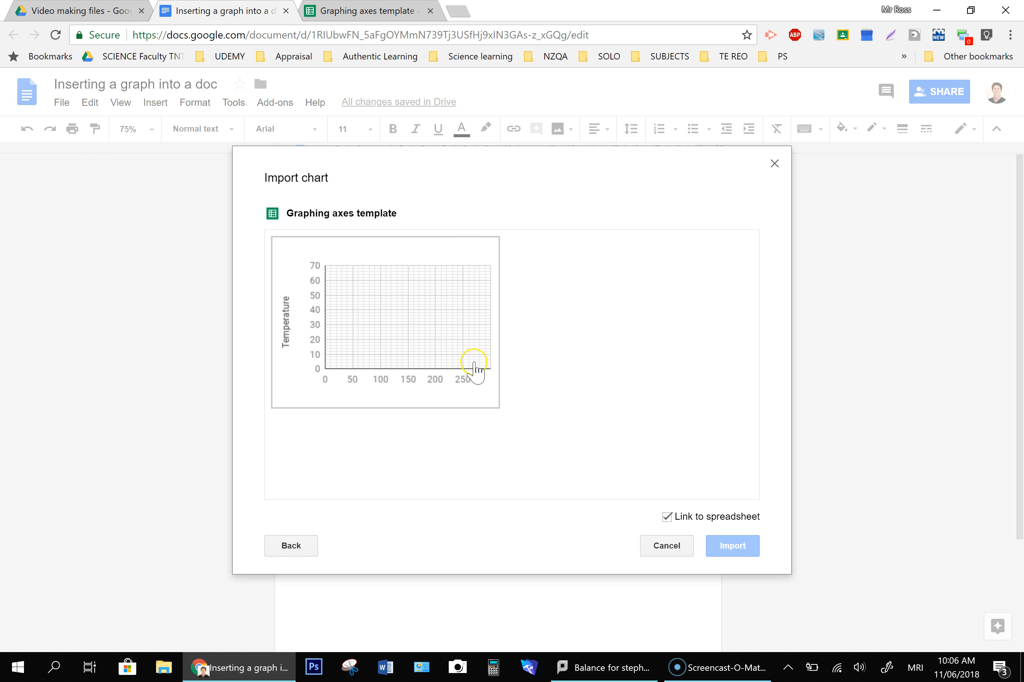
click(453, 338)
click(729, 548)
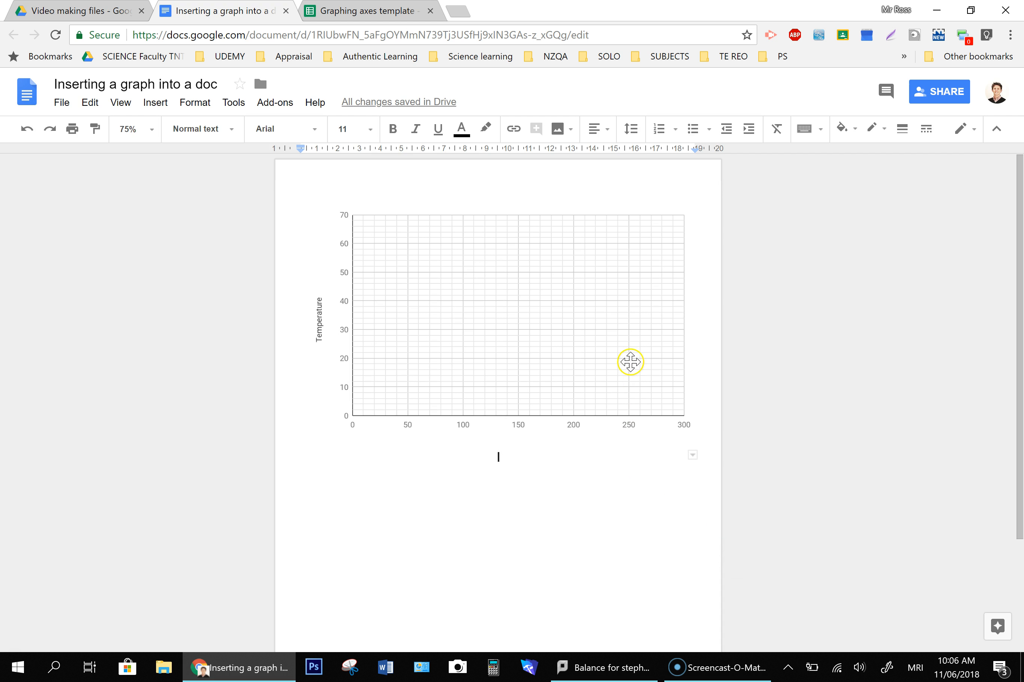
- Back in the spreadsheet, open the chart editor and delete the vertical axis title
click(377, 13)
click(185, 390)
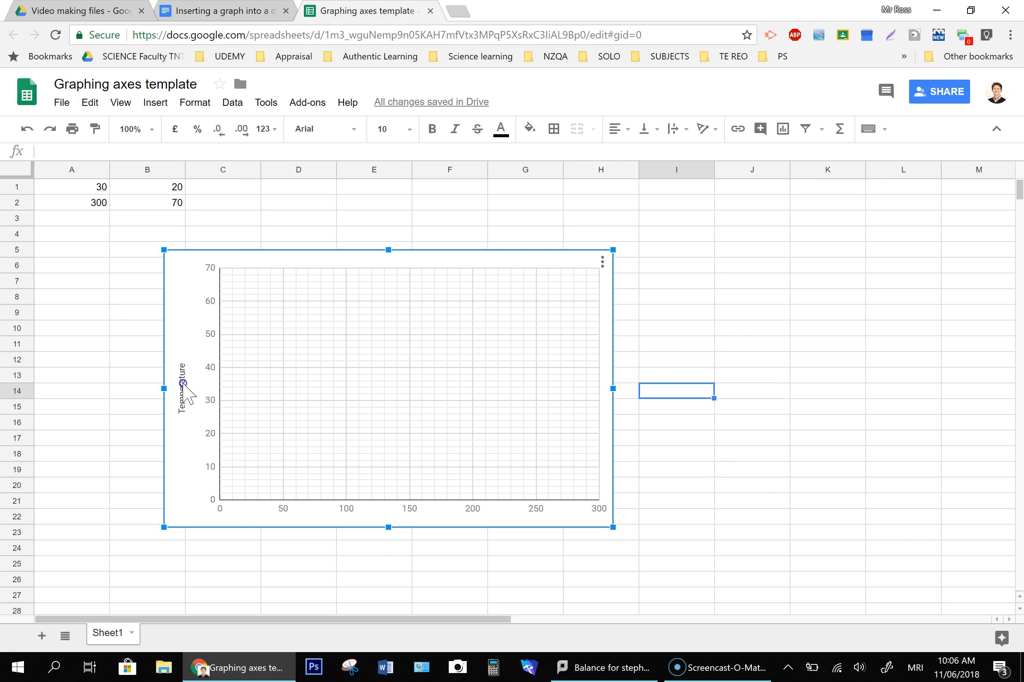
double_click(531, 266)
click(977, 143)
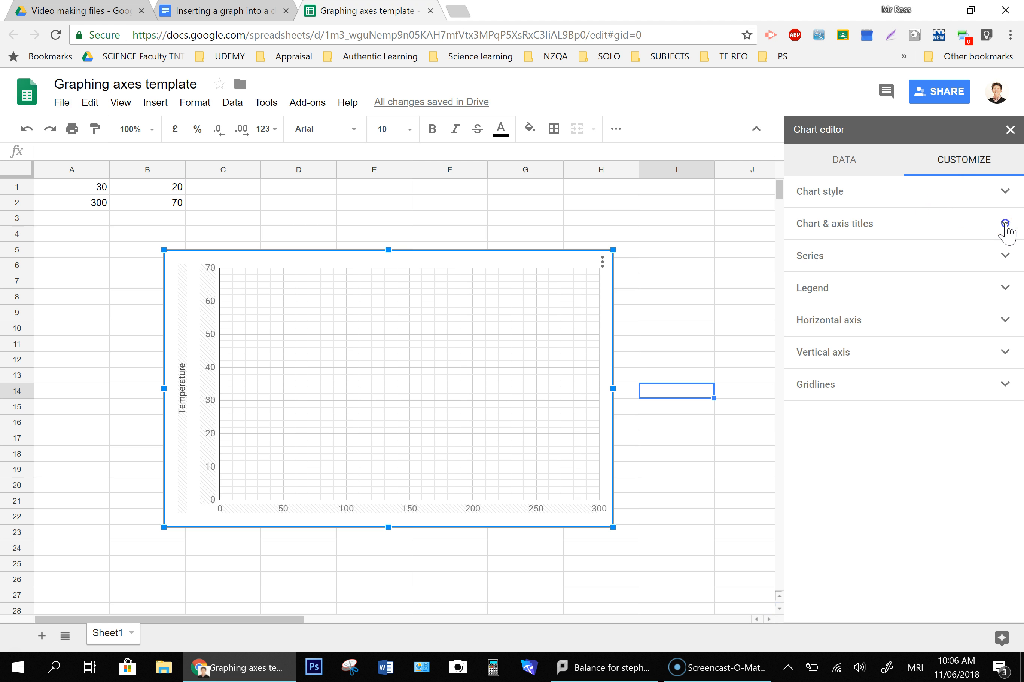
click(1005, 223)
drag(851, 294, 793, 293)
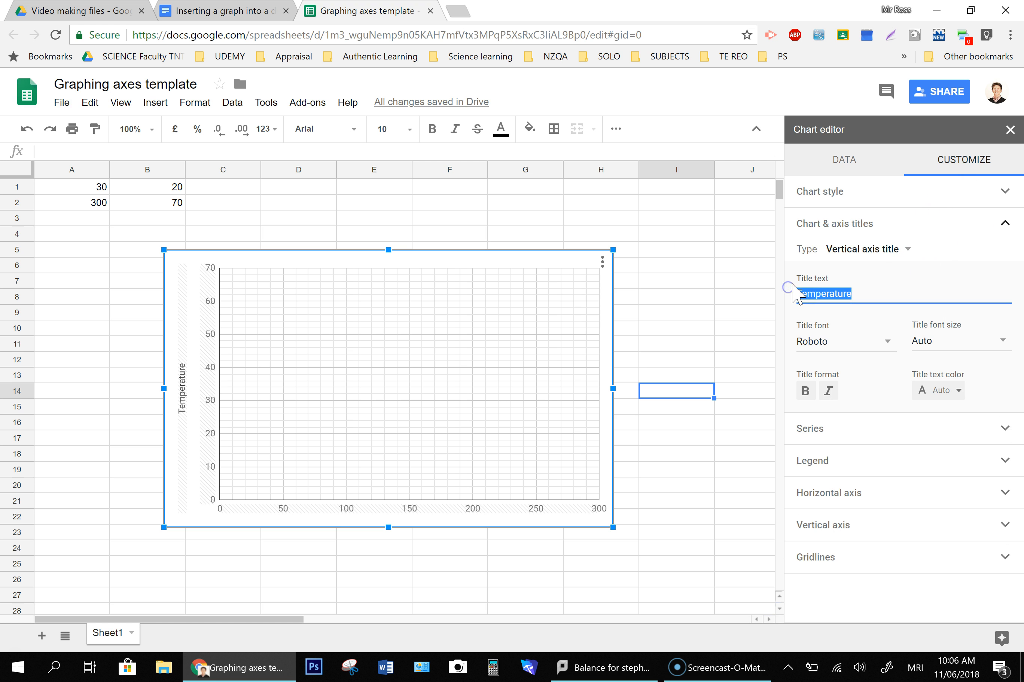
key(BackSpace)
- Add the horizontal axis title Time to the chart
click(899, 251)
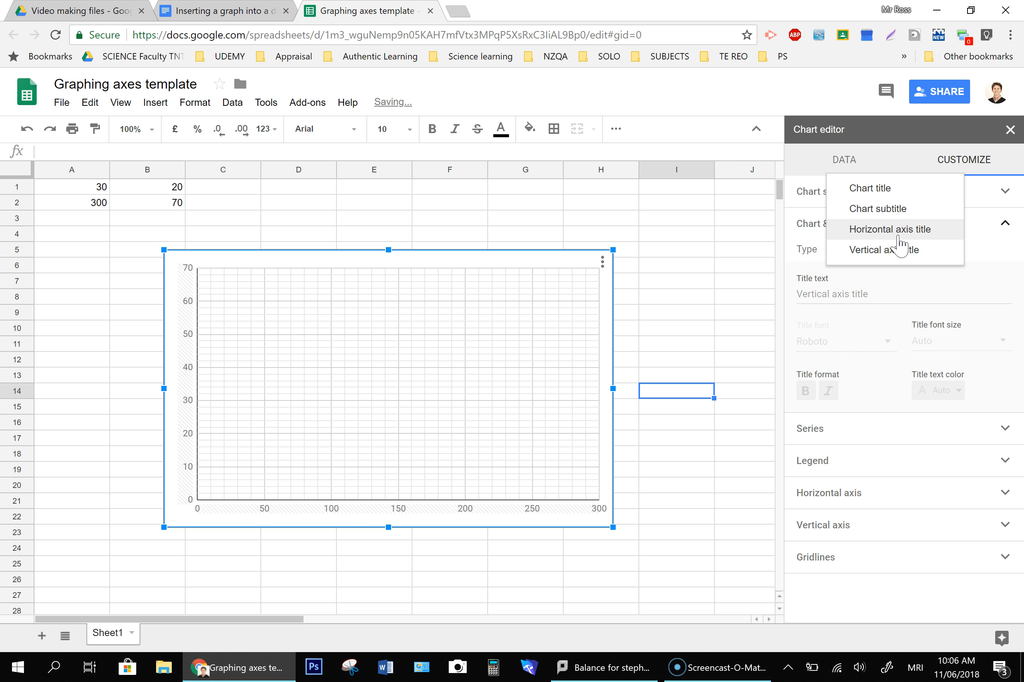
click(899, 241)
click(856, 302)
text(Time)
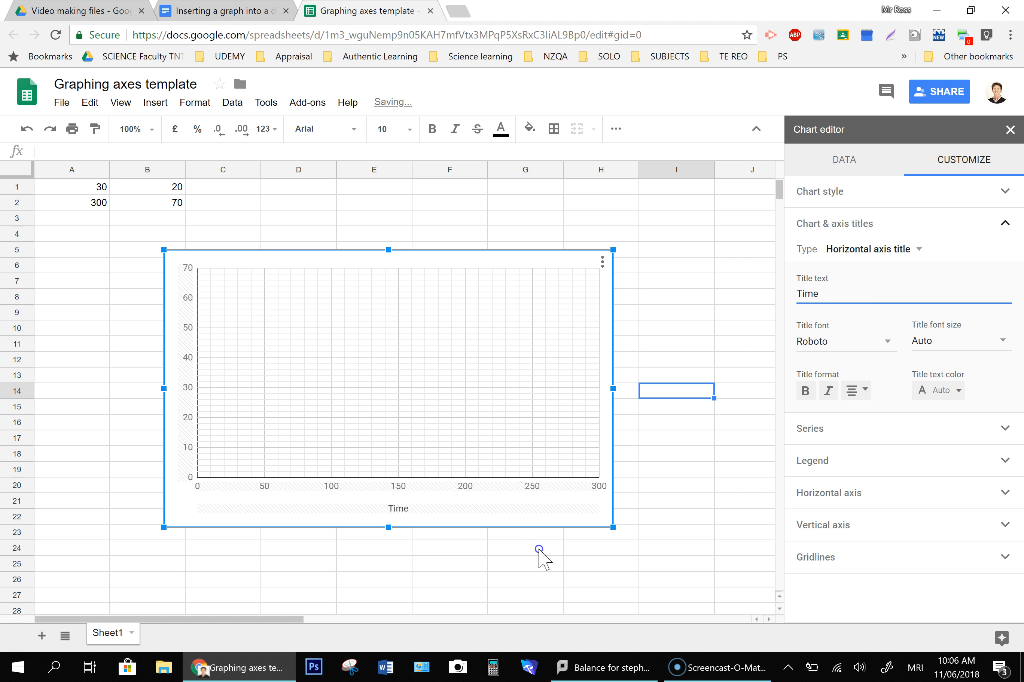
click(540, 548)
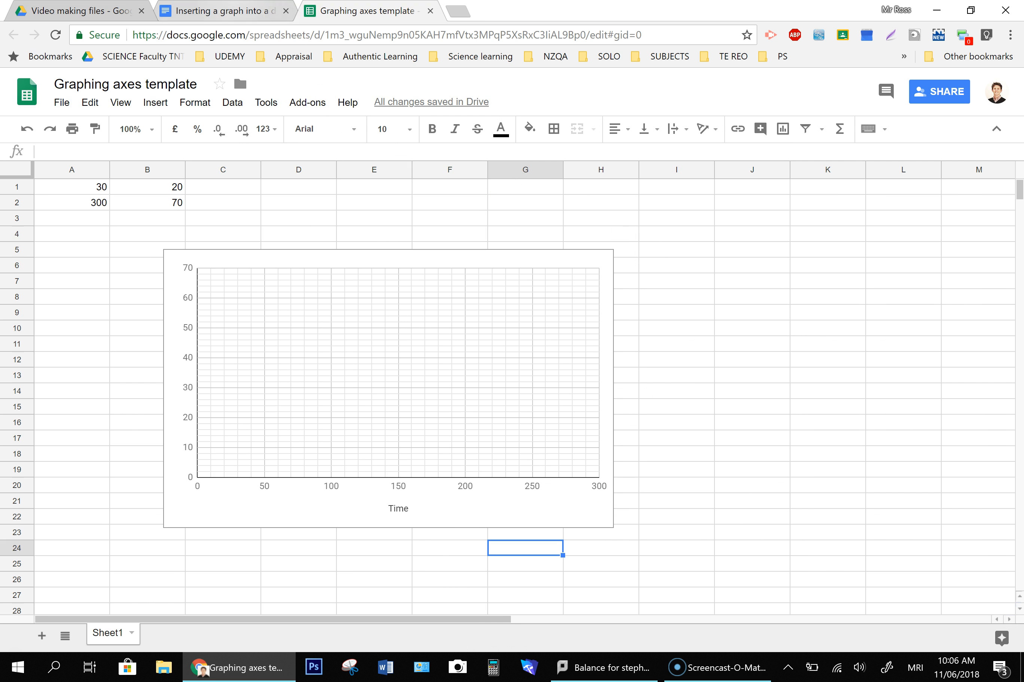
- Update both linked charts in the document with the spreadsheet changes
click(221, 10)
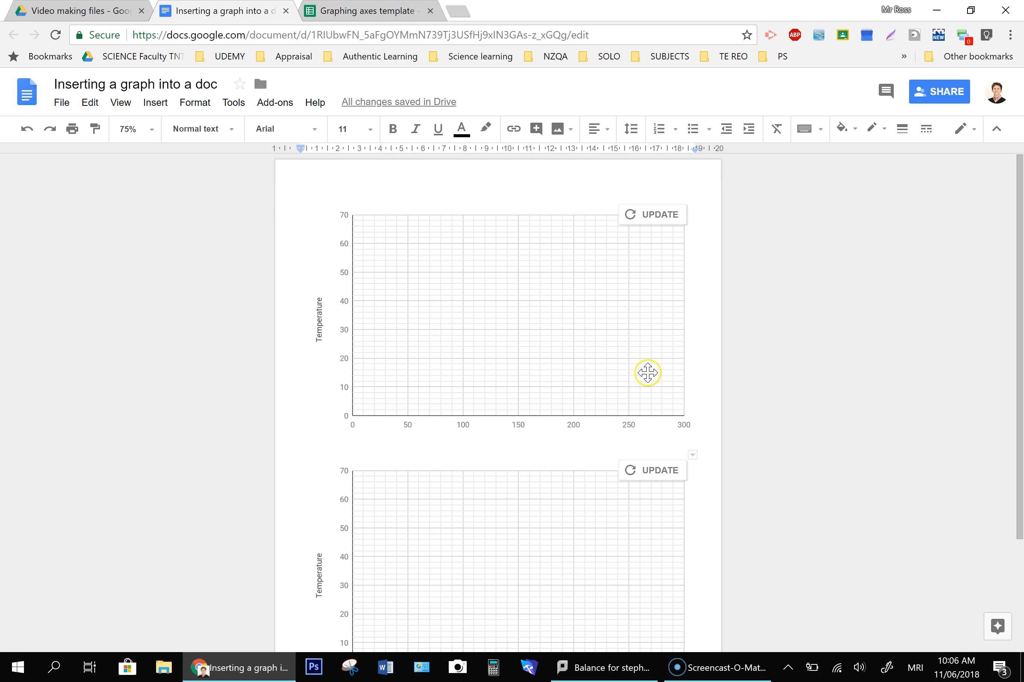
click(649, 215)
click(667, 473)
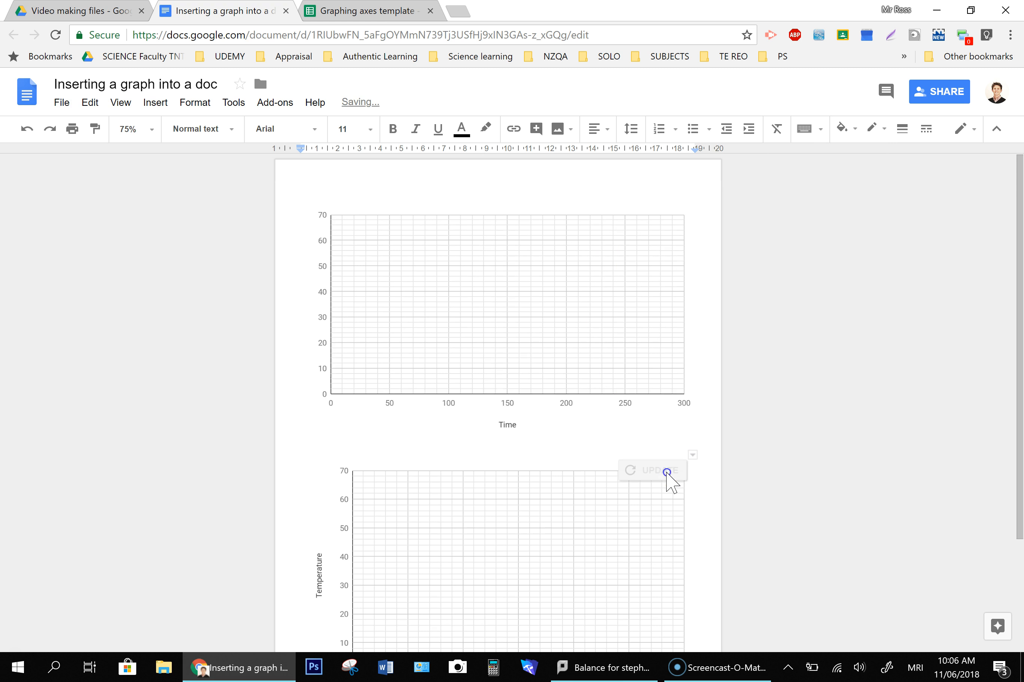
scroll(704, 374, down, 3)
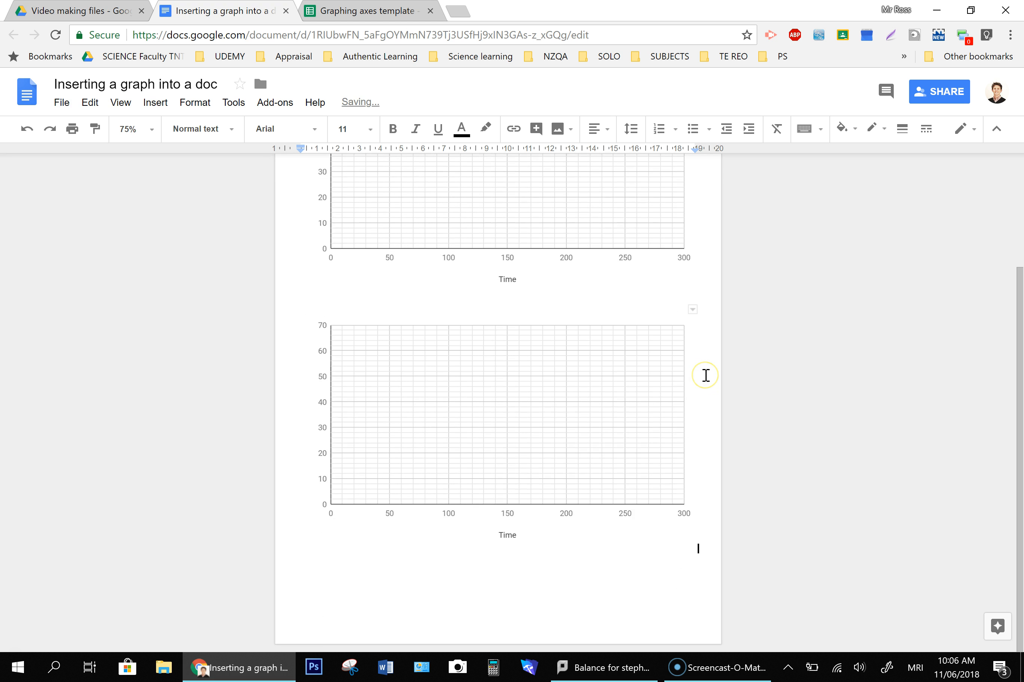
- Review the linked charts in the document alongside the template chart in the Graphing axes template spreadsheet
scroll(705, 375, up, 3)
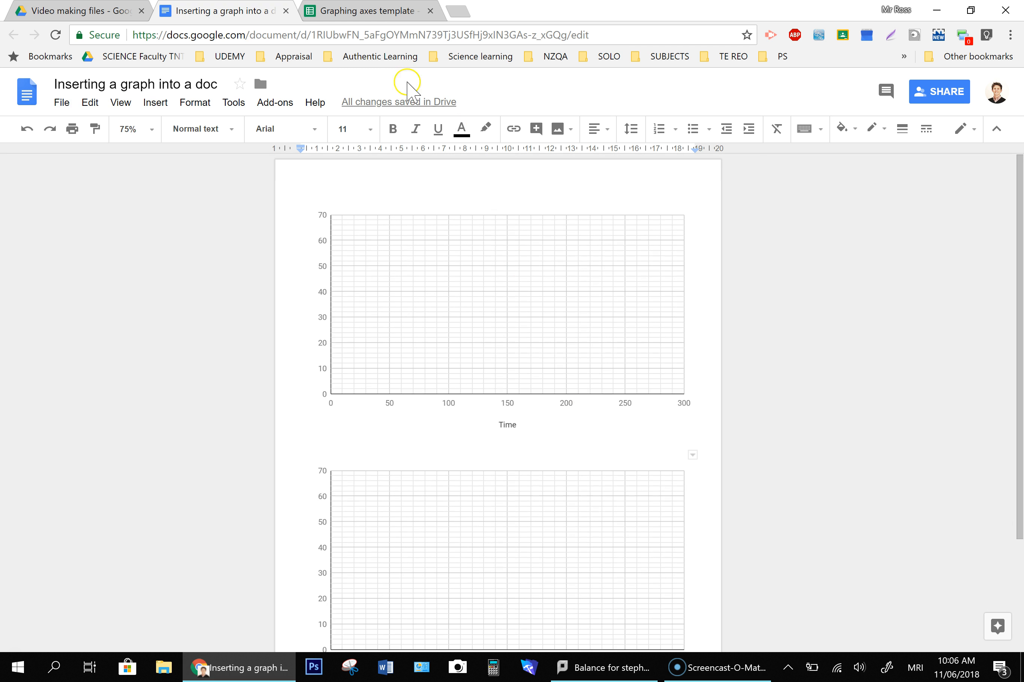
click(377, 35)
click(369, 12)
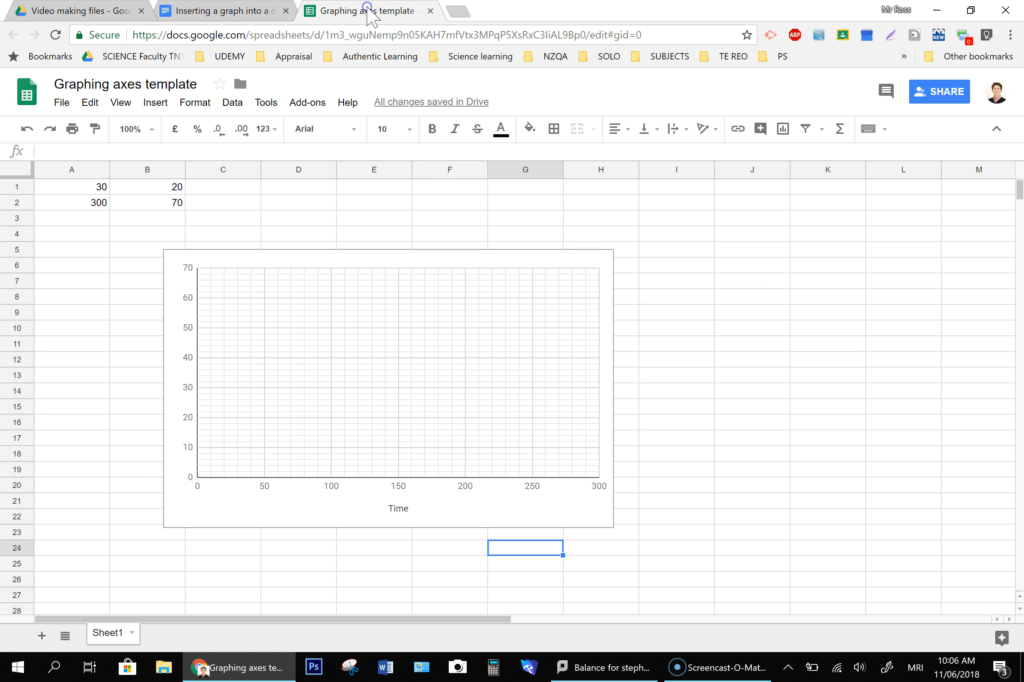
click(223, 225)
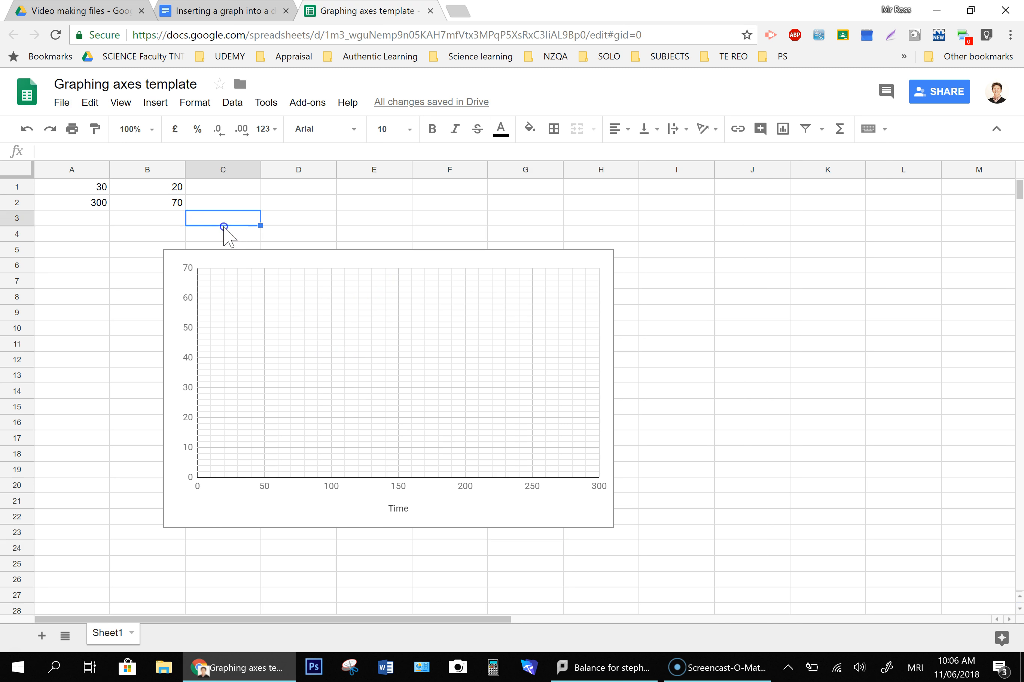
click(300, 225)
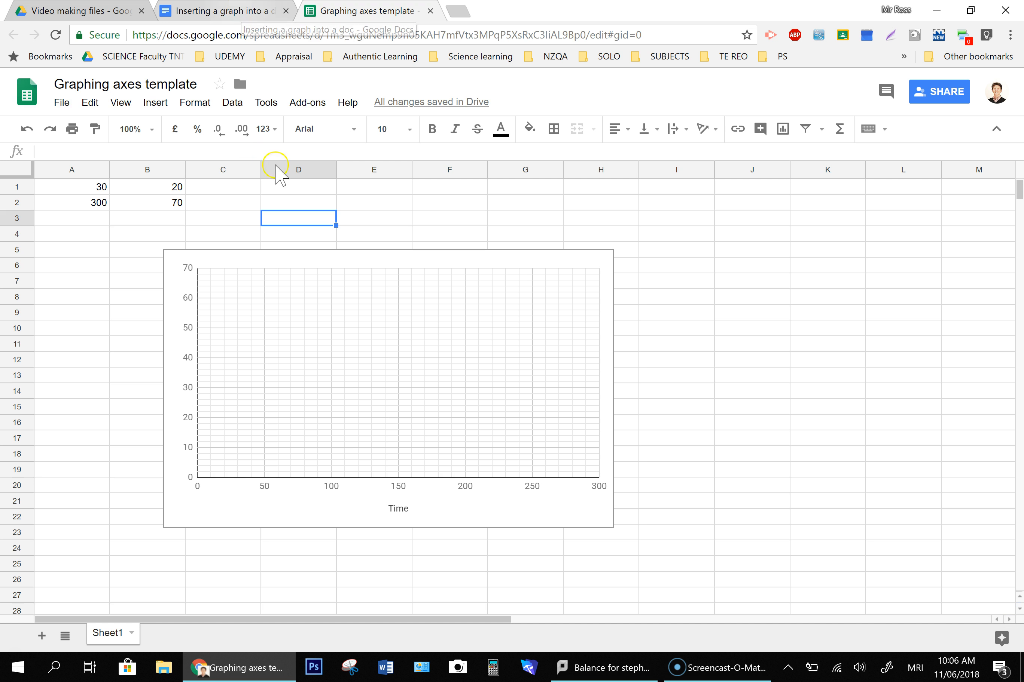
click(229, 10)
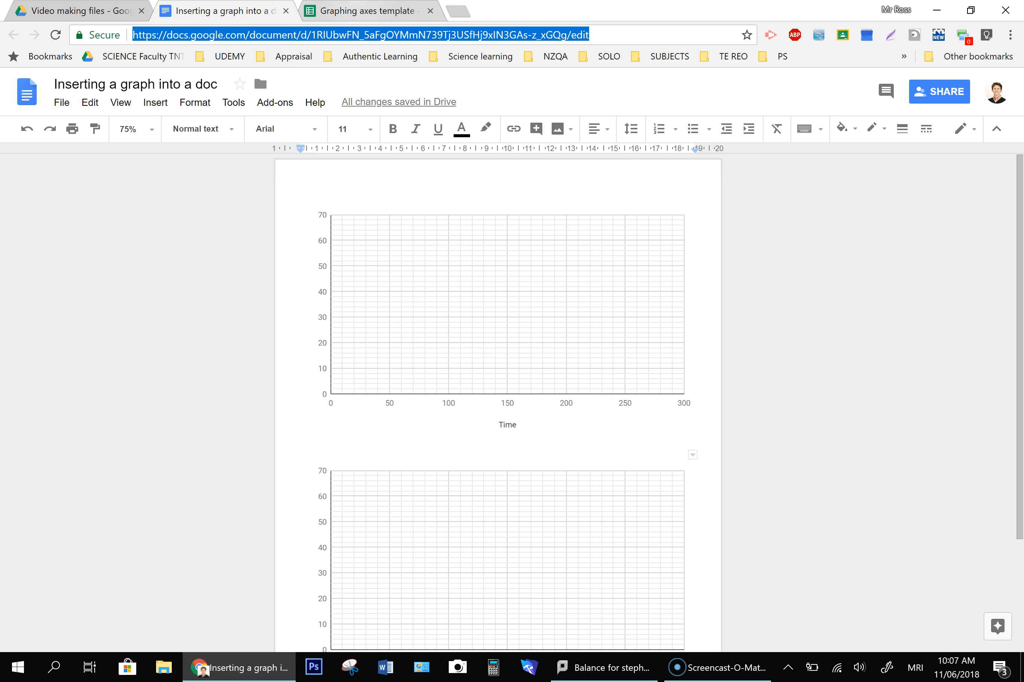
click(366, 10)
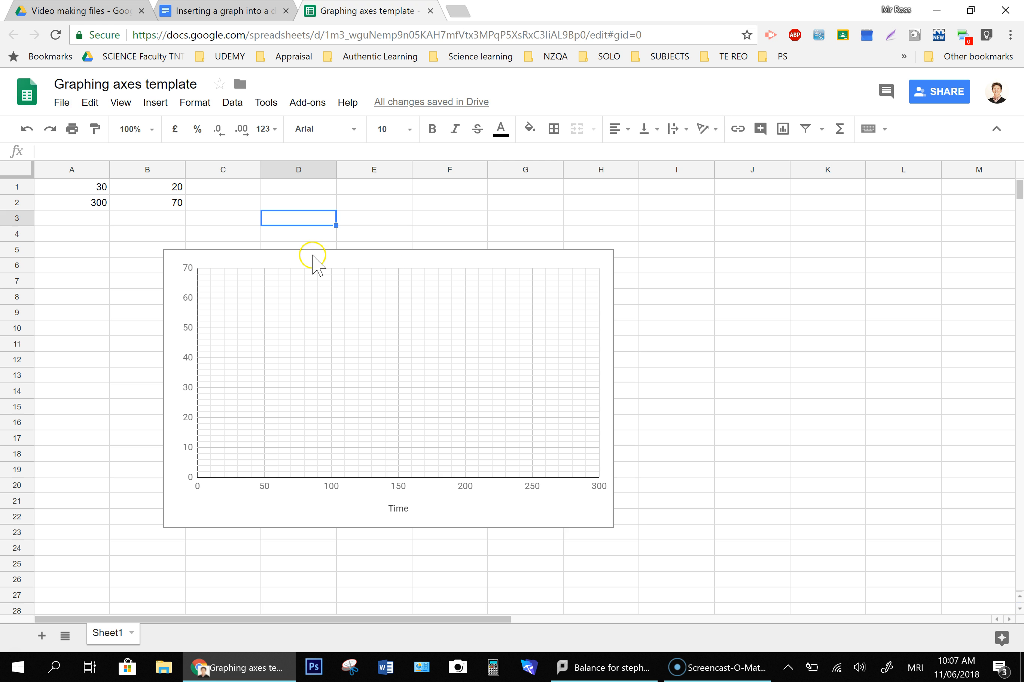
click(308, 255)
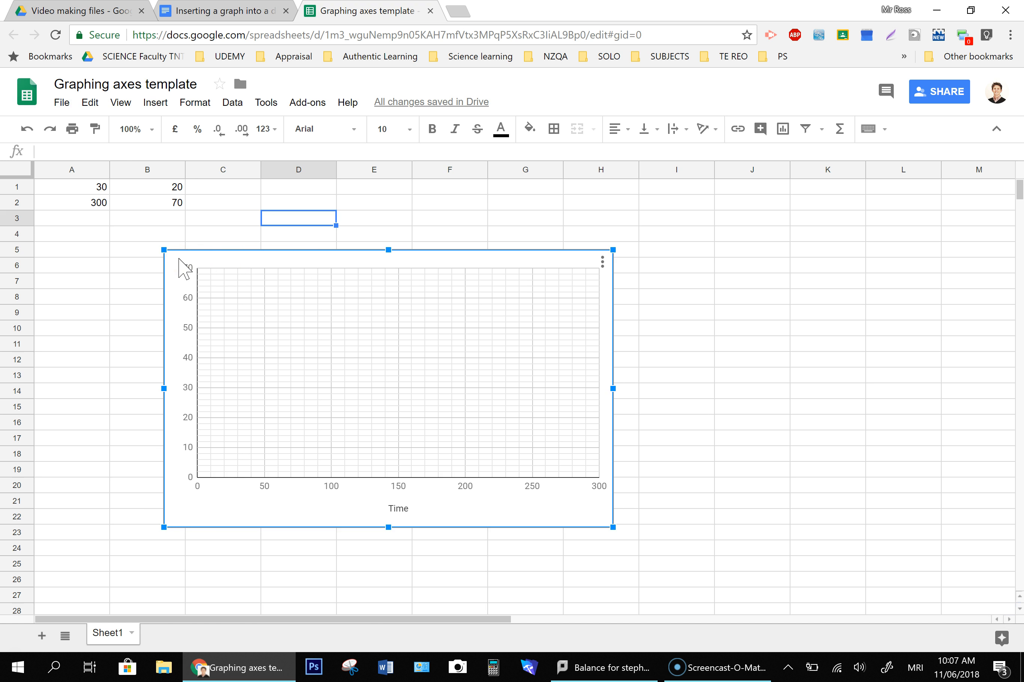
click(15, 654)
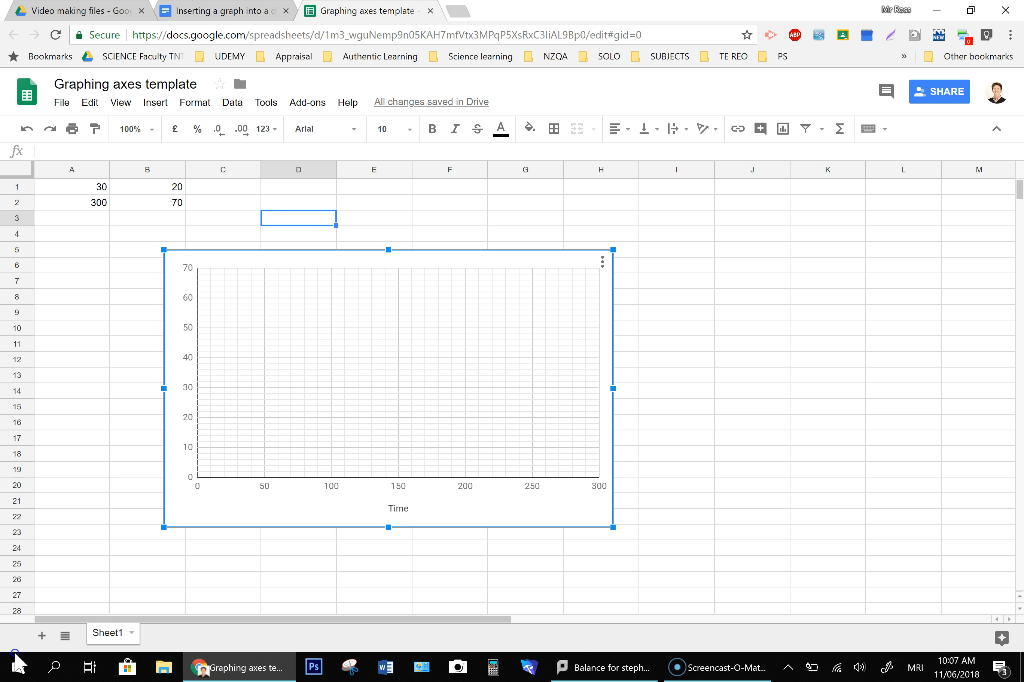